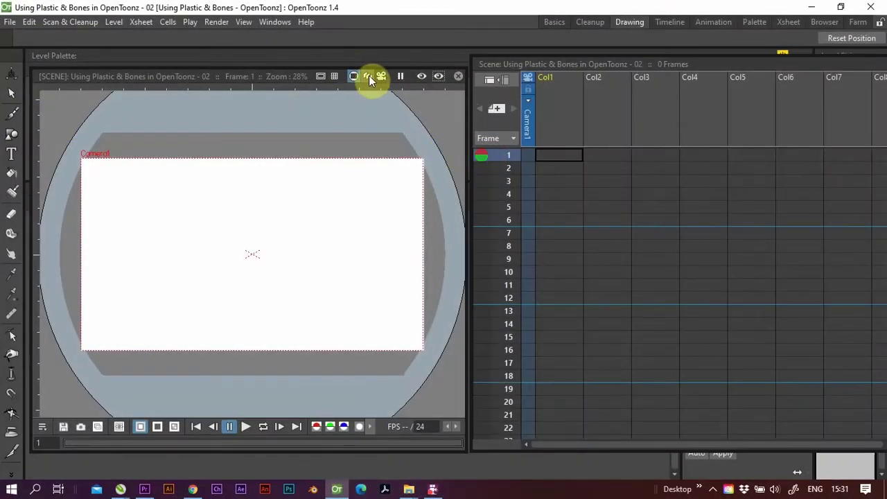
Step: Create a new Toonz Vector Level starting at frame 1 of the first column
click(562, 156)
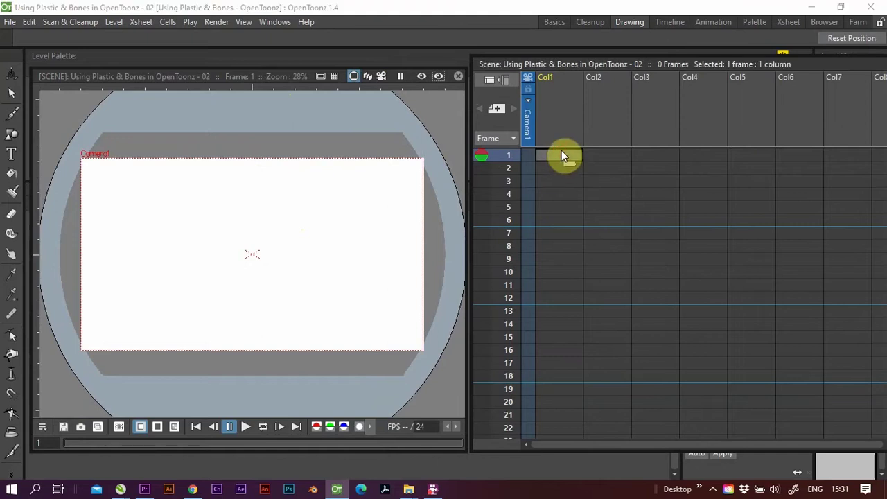
right_click(562, 155)
click(577, 173)
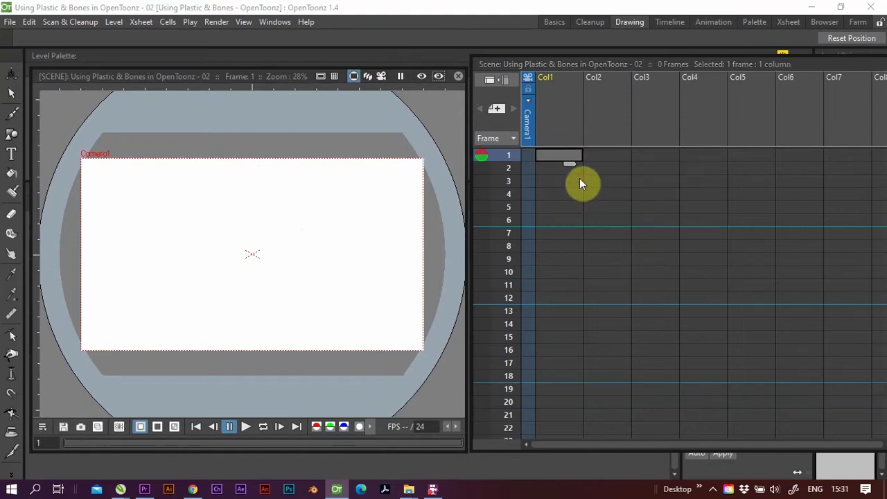
click(512, 305)
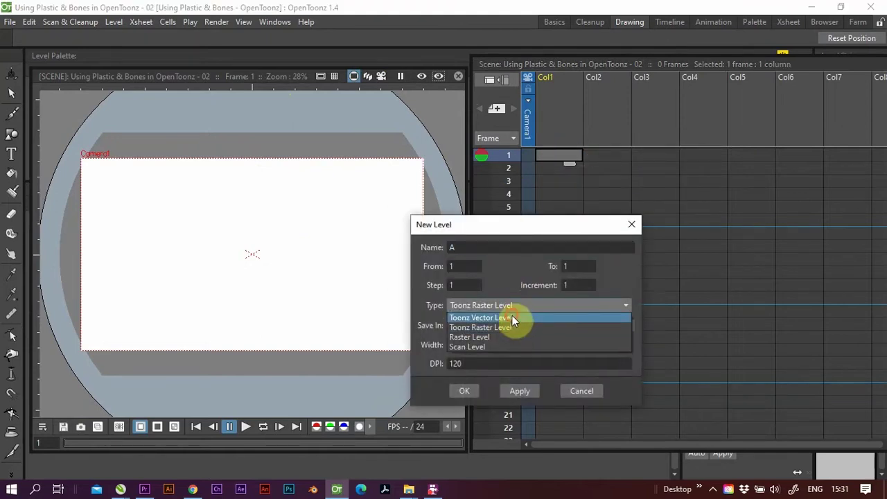
click(512, 317)
click(522, 391)
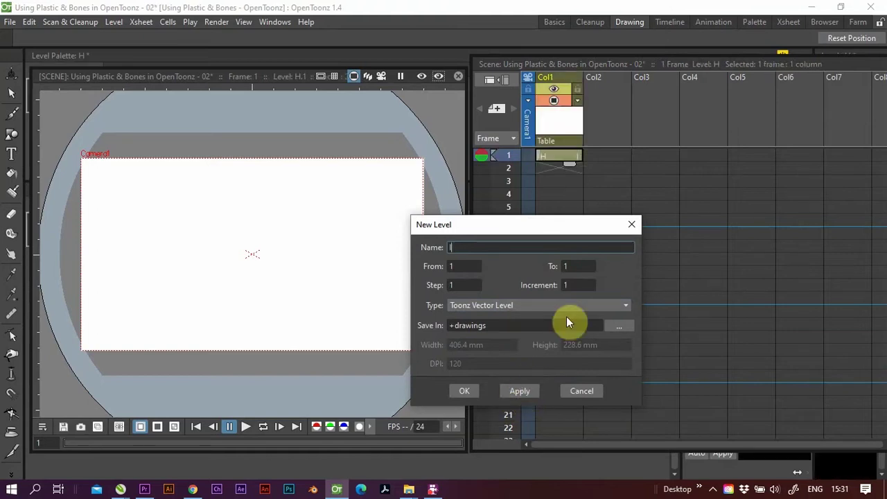
click(476, 391)
Step: Extend the first column's level to frame 12 and delete the extra level in Col2
drag(568, 165, 568, 316)
click(610, 130)
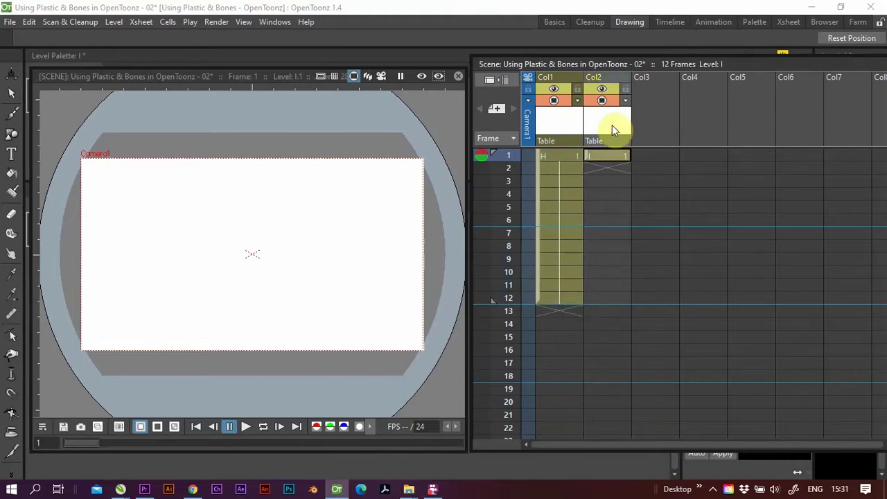
key(Delete)
Step: Draw a closed arm outline with a spread hand on frame 1 using the Brush, and adjust the little fingertip's control point
click(559, 156)
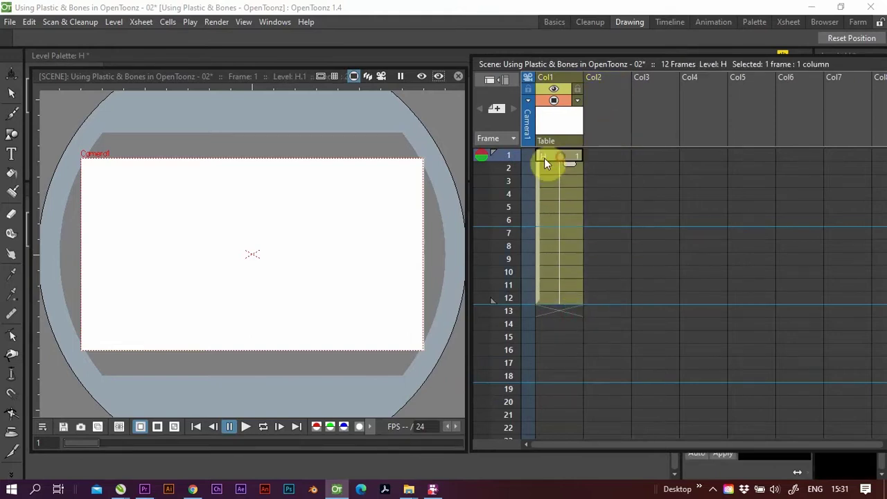
key(shift+space)
mouse_move(273, 220)
mouse_down()
mouse_move(259, 192)
mouse_move(296, 172)
mouse_up()
key(space)
key(b)
mouse_move(181, 123)
mouse_down()
mouse_move(221, 211)
mouse_move(289, 273)
mouse_move(284, 259)
mouse_move(299, 264)
mouse_move(290, 252)
mouse_move(311, 253)
mouse_move(293, 243)
mouse_move(316, 243)
mouse_move(293, 237)
mouse_move(304, 225)
mouse_move(270, 226)
mouse_move(224, 177)
mouse_move(213, 121)
mouse_move(183, 124)
mouse_up()
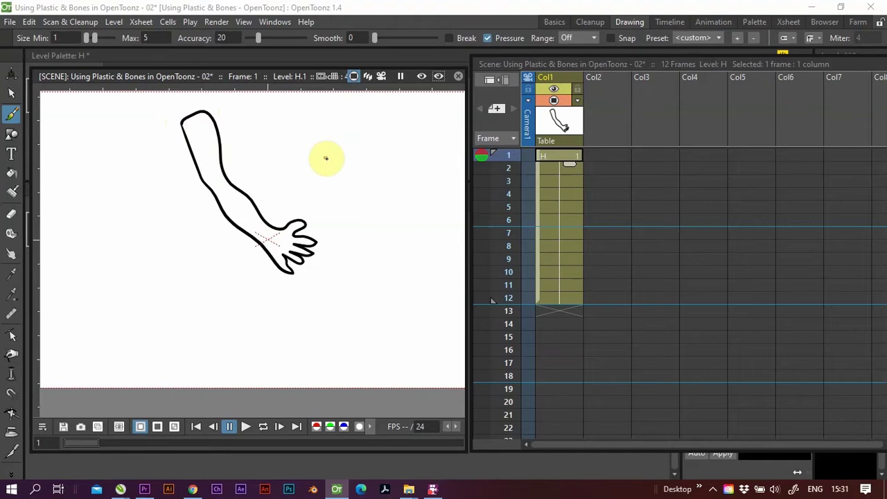
click(11, 336)
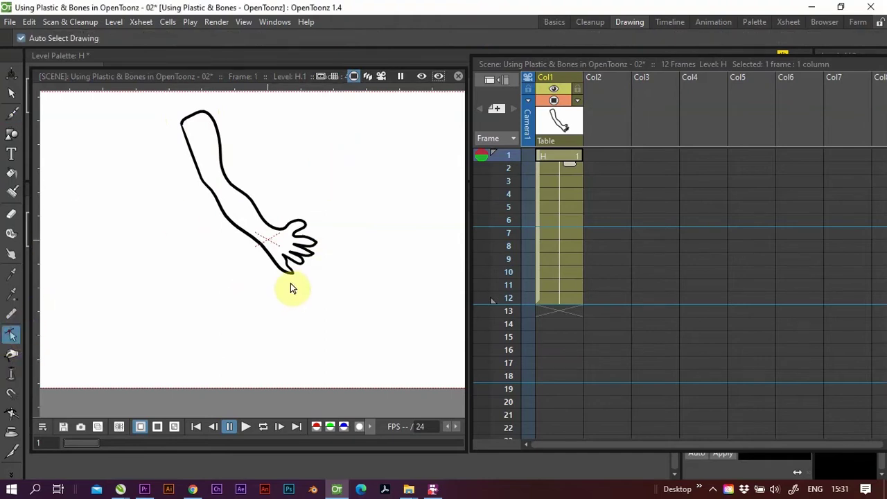
click(289, 277)
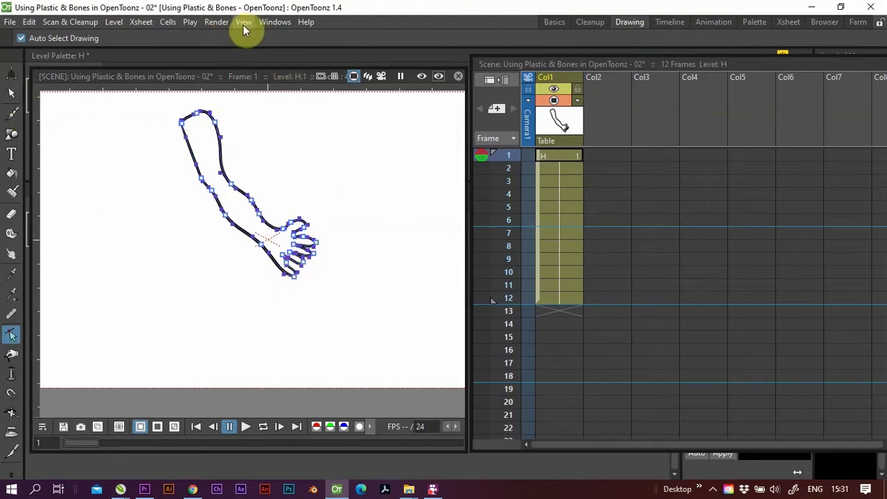
Step: Open the level's Palette and the Style Editor, placing the Style Editor beside the palette
click(275, 22)
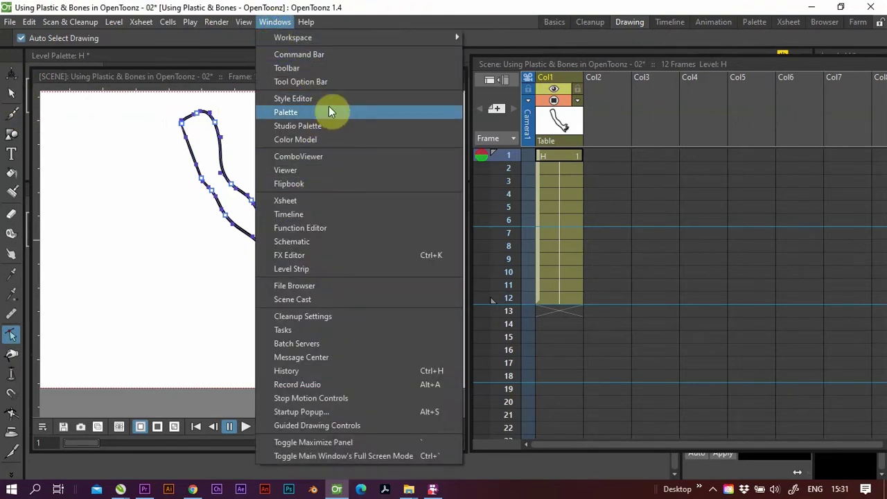
click(328, 112)
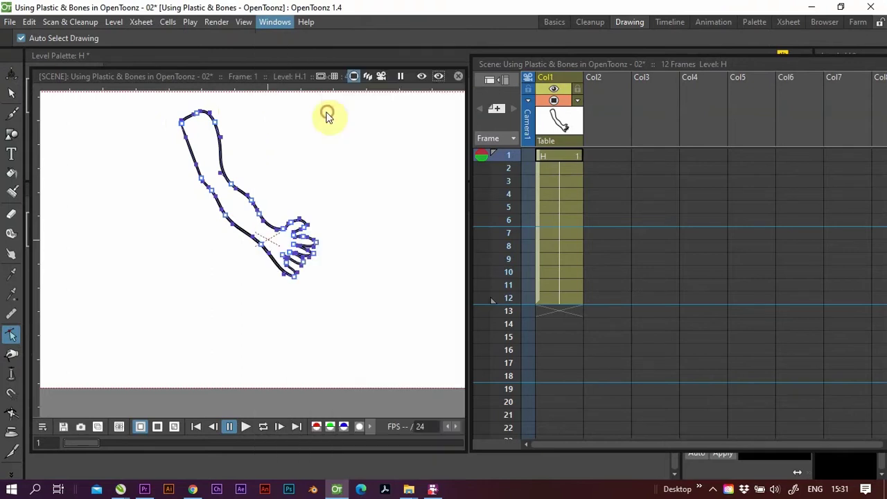
click(275, 22)
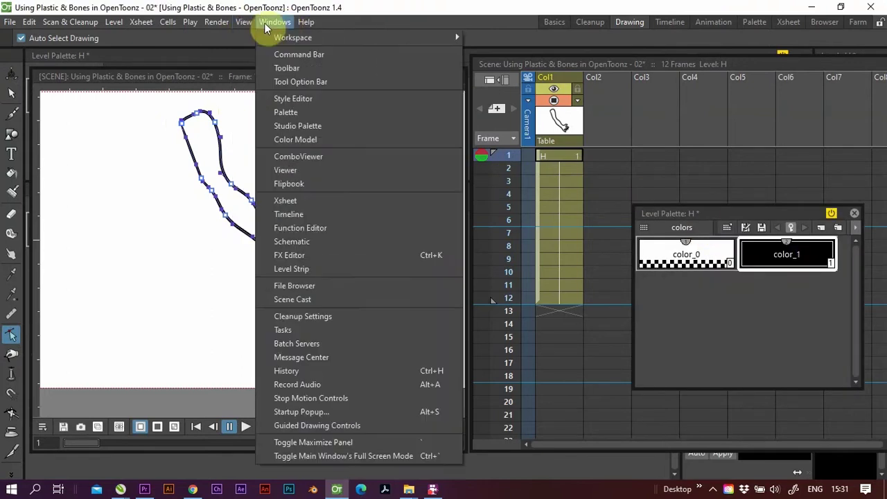
click(322, 98)
drag(728, 115, 594, 122)
Step: Add a brown style (R 150, G 97, B 78) to the level palette and fill the arm with it
click(791, 254)
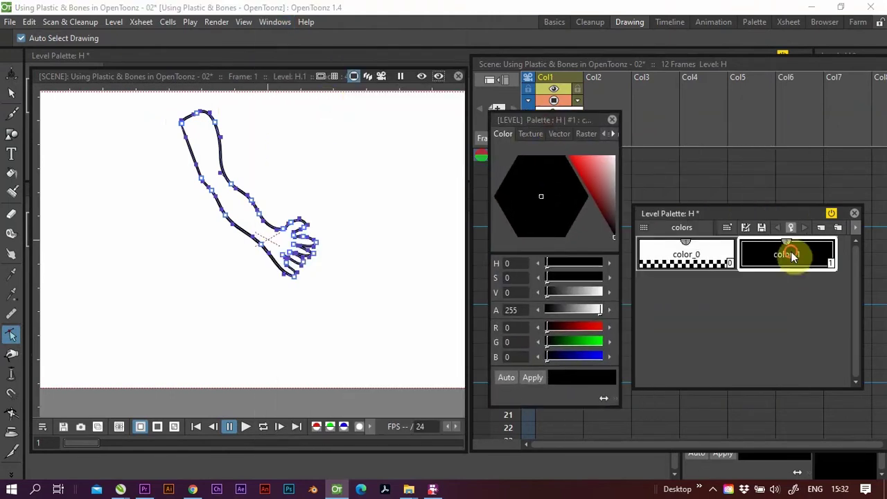
click(728, 305)
double_click(707, 287)
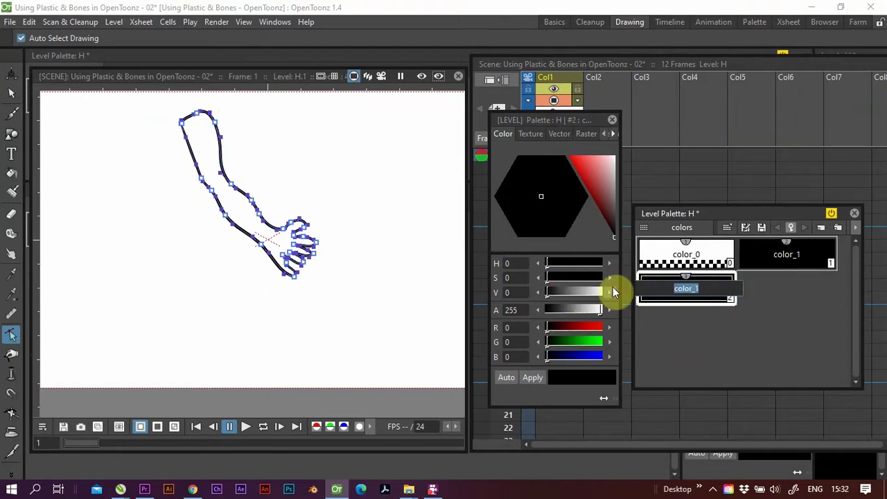
drag(569, 327, 574, 328)
click(577, 341)
drag(575, 291, 569, 294)
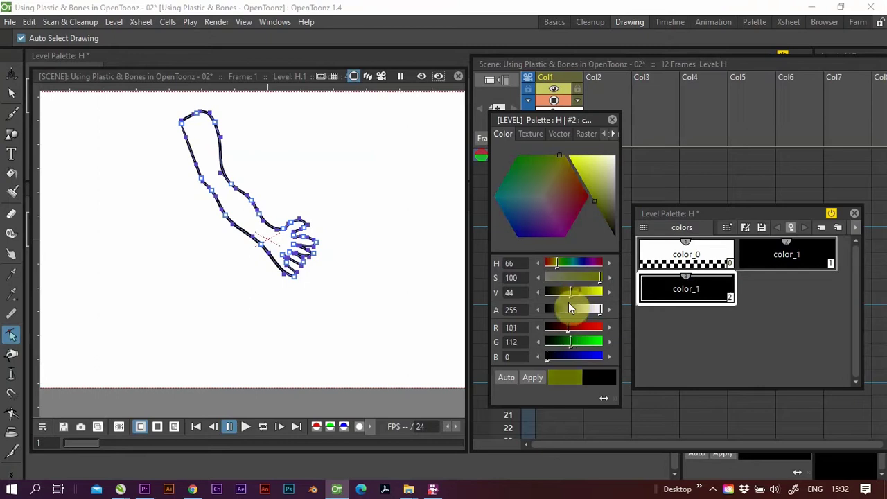
click(576, 355)
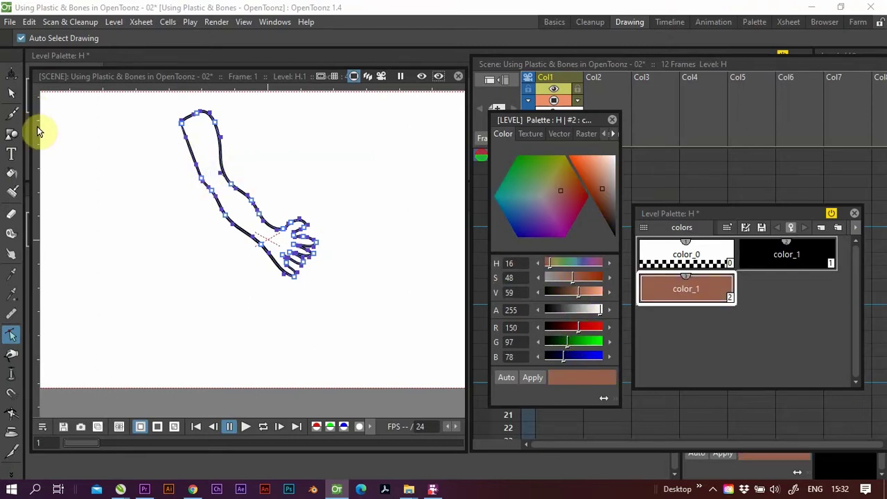
click(12, 172)
click(214, 132)
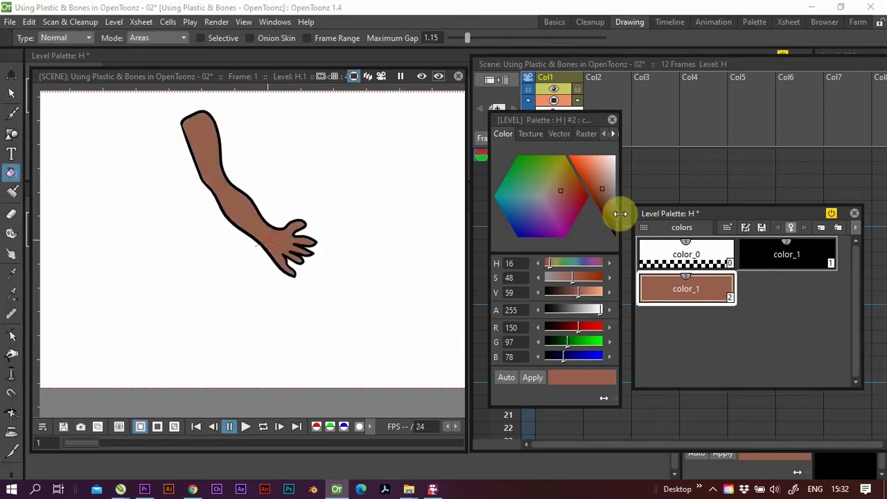
Step: Reshape the fingertips and thumb of the hand by moving control points on its outline
key(shift+space)
mouse_move(331, 243)
mouse_down()
mouse_move(315, 170)
mouse_move(313, 177)
mouse_up()
click(11, 335)
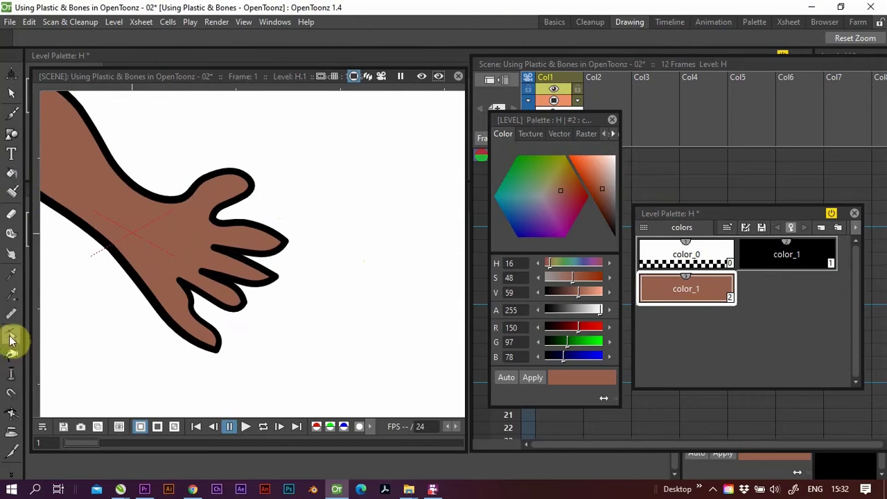
click(218, 341)
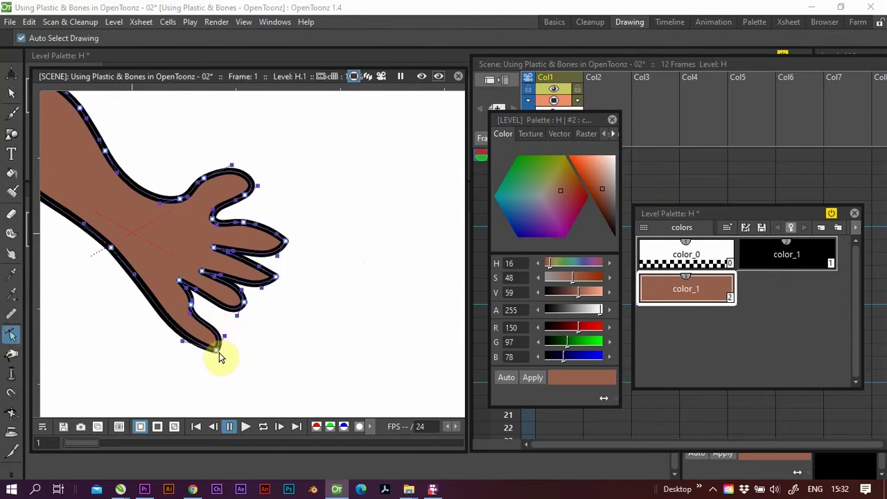
drag(223, 343, 269, 303)
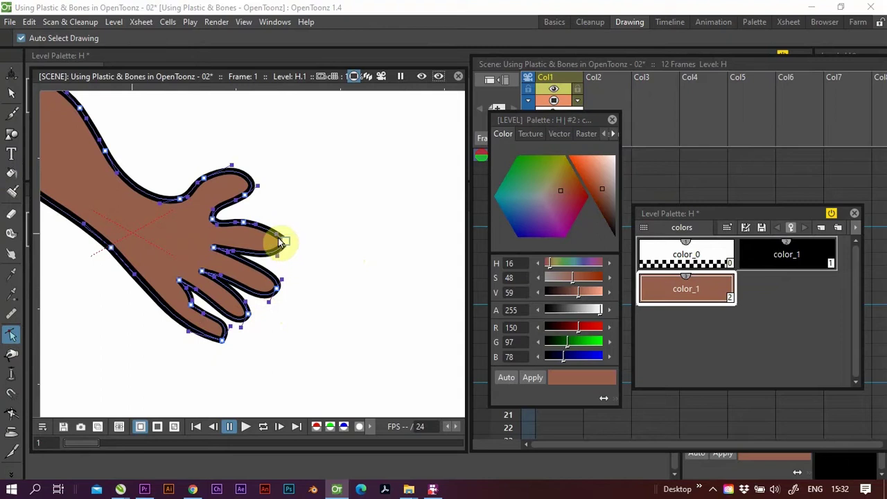
drag(277, 235, 287, 252)
drag(204, 181, 211, 183)
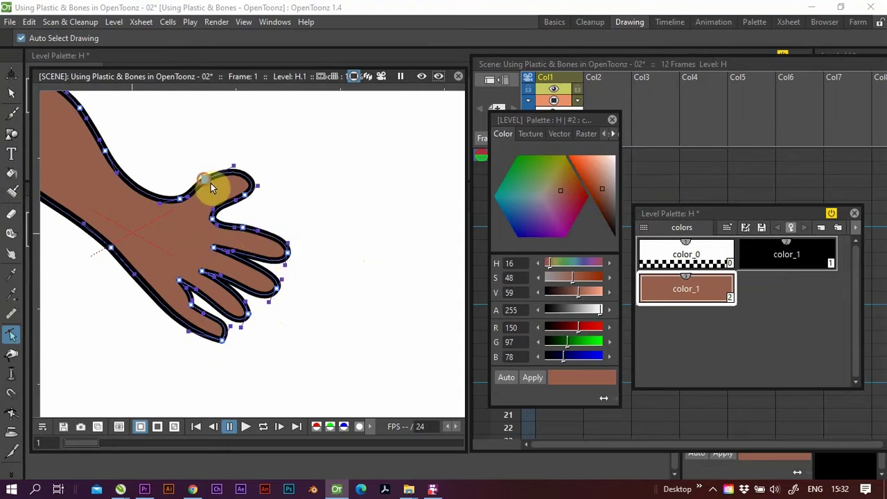
Step: Bring the whole arm into view and close the Style Editor and Level Palette
key(shift+space)
drag(318, 210, 327, 285)
key(space)
drag(334, 188, 320, 250)
key(shift+space)
key(space)
drag(279, 220, 347, 201)
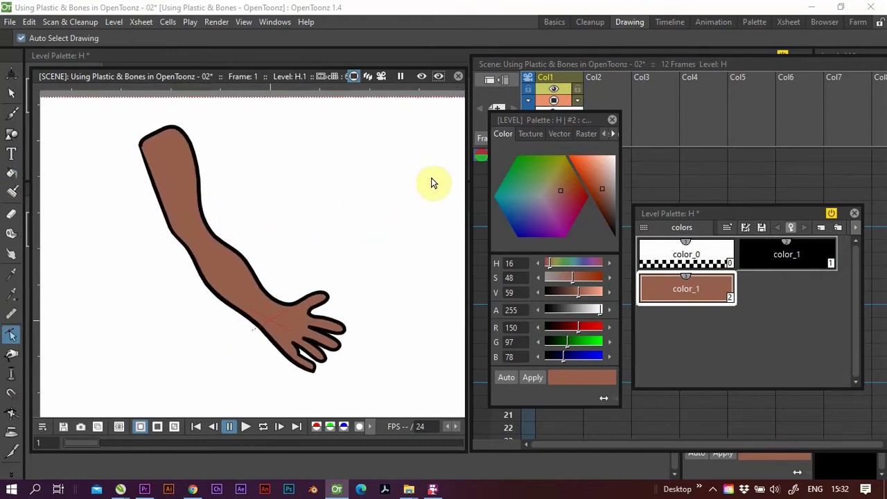
click(610, 119)
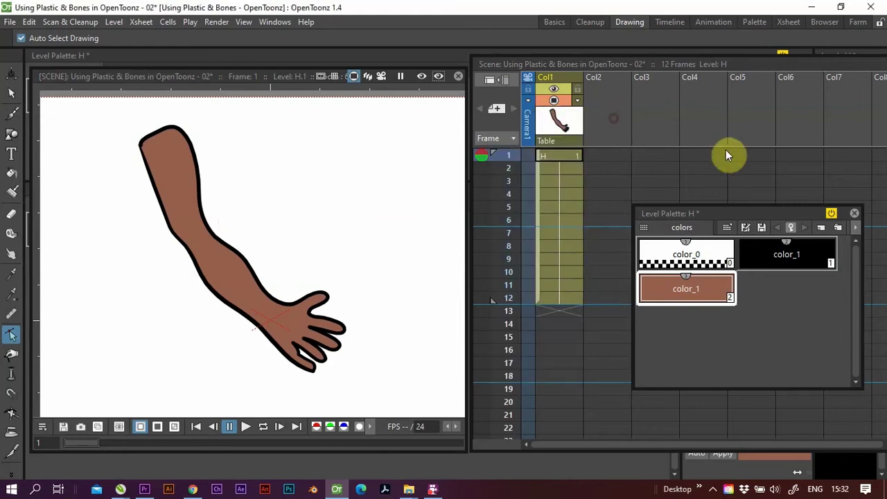
click(855, 213)
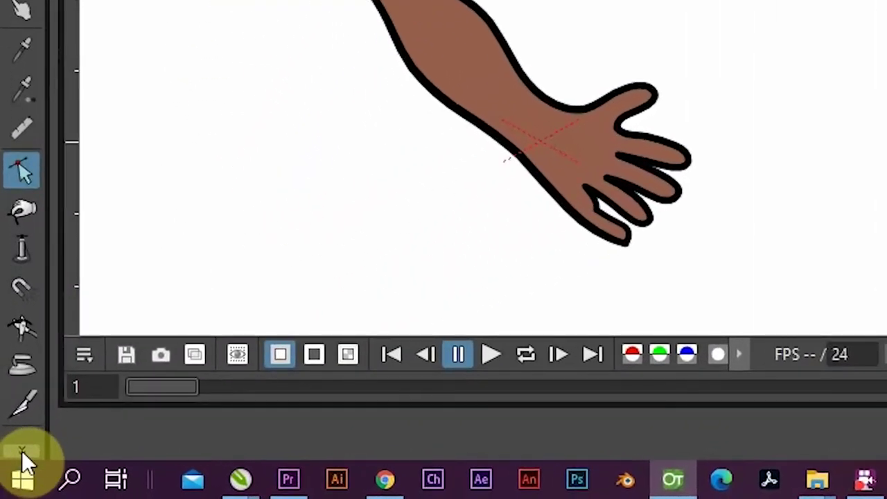
click(21, 449)
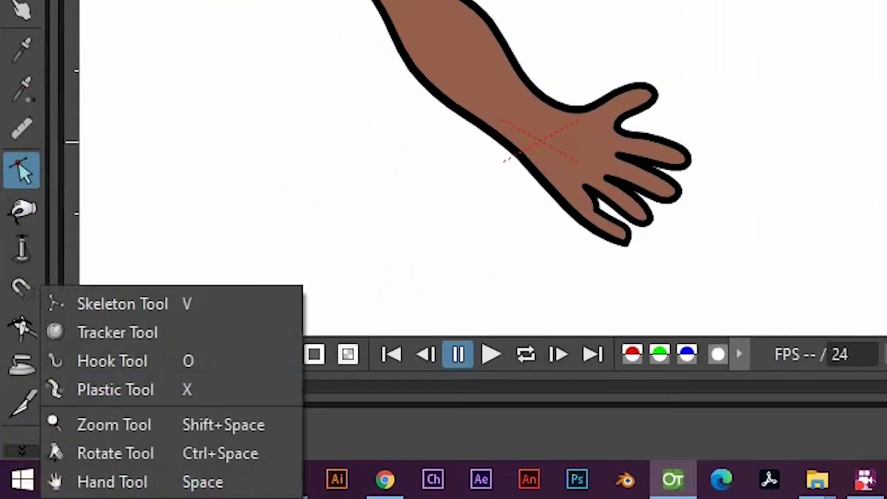
click(133, 390)
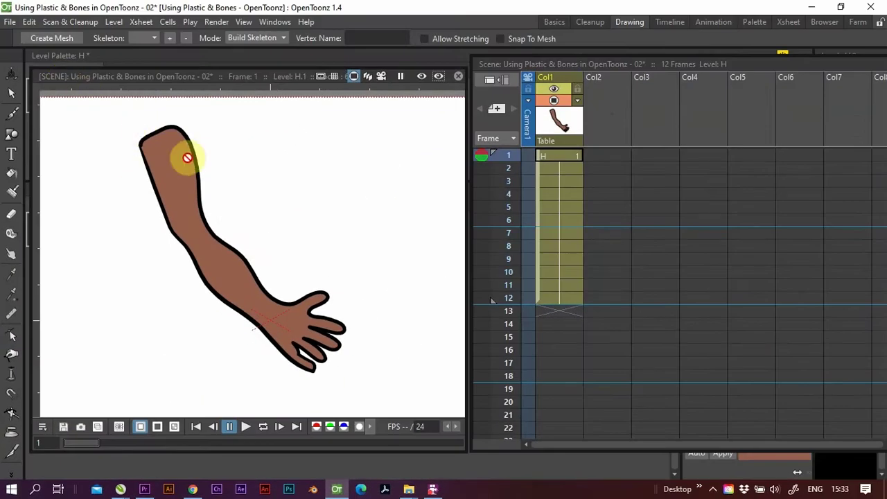
click(11, 92)
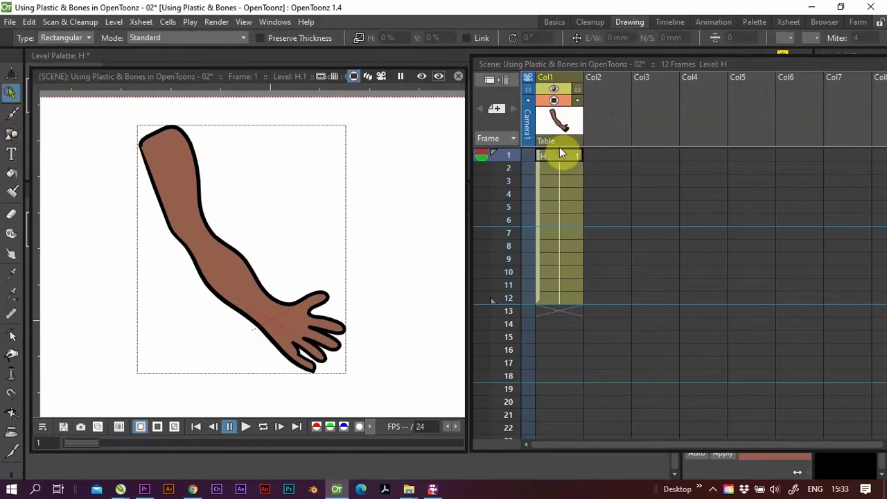
Step: Create a mesh for the arm drawing on frame 1 with the Plastic tool, setting the mesh edges length to about 4.83 mm
click(567, 155)
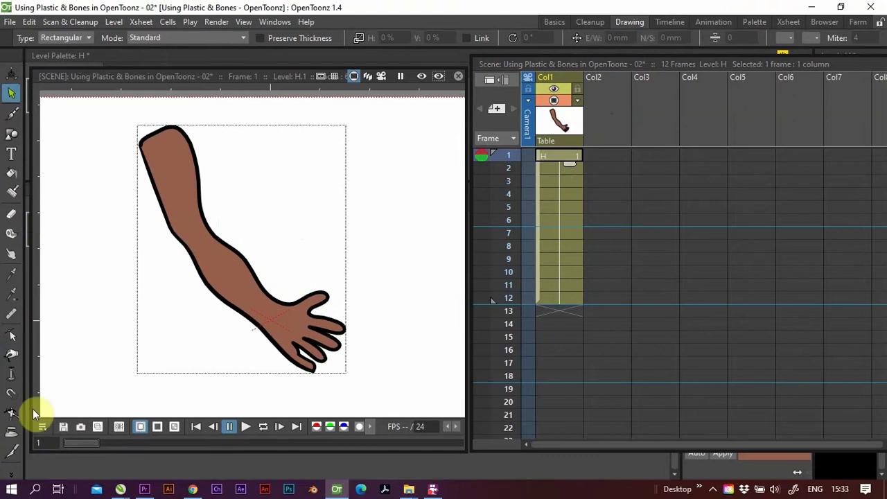
click(16, 475)
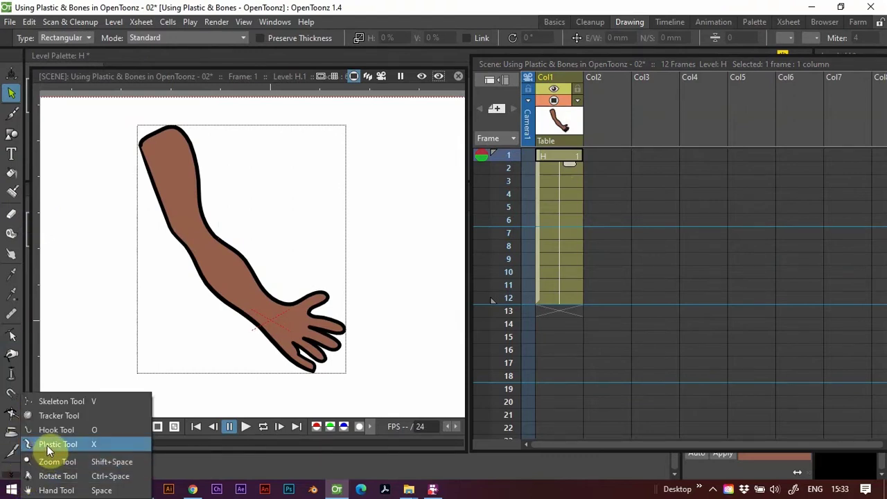
click(47, 444)
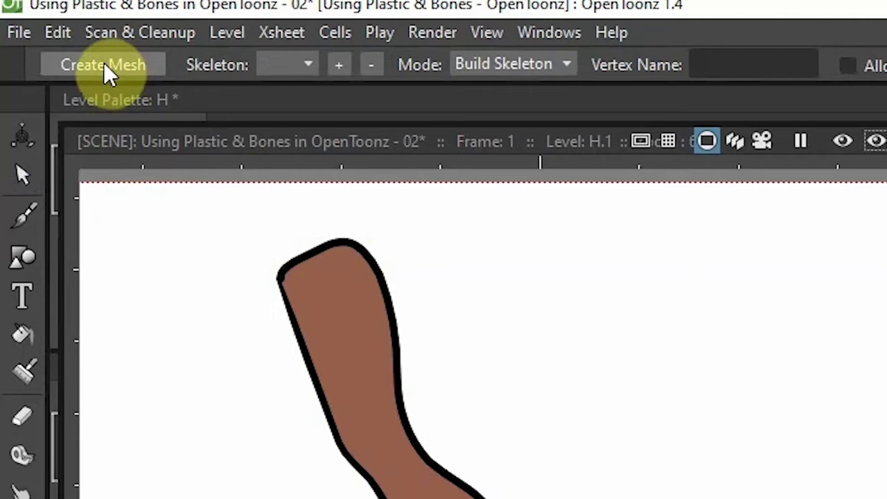
click(104, 64)
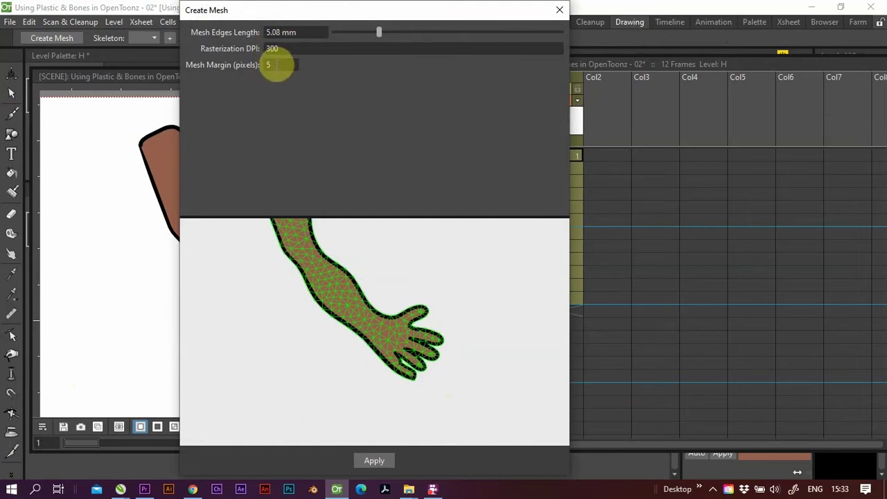
mouse_move(378, 32)
mouse_down()
mouse_move(366, 34)
mouse_move(403, 31)
mouse_move(337, 32)
mouse_move(407, 33)
mouse_move(355, 34)
mouse_move(378, 33)
mouse_up()
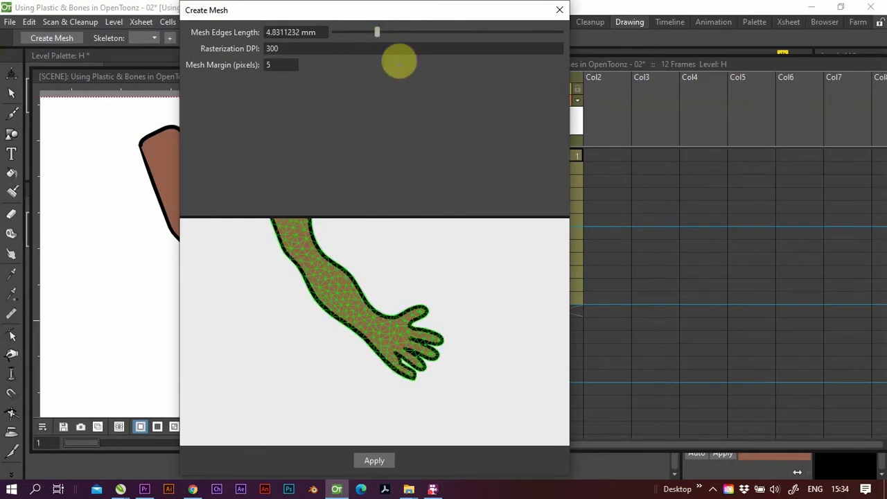
click(375, 462)
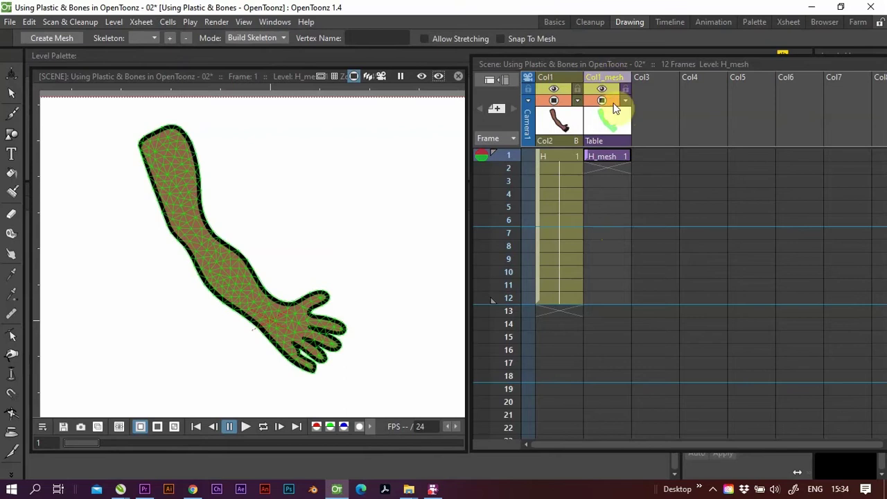
Step: Extend the mesh level to frame 12 and activate the Plastic tool for building its skeleton
click(612, 155)
drag(617, 164, 618, 311)
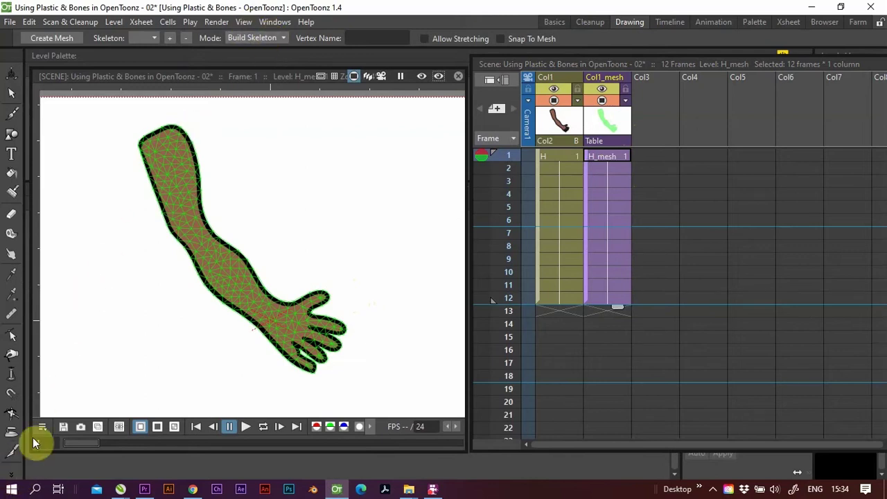
click(11, 474)
click(54, 446)
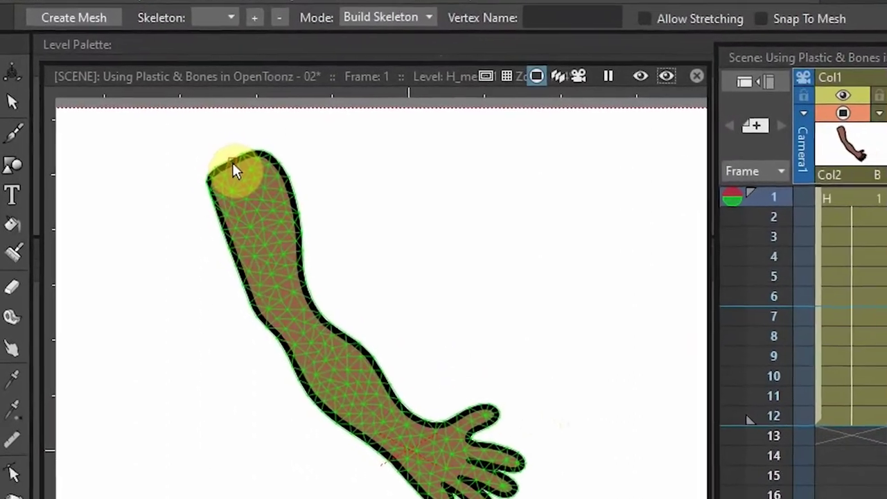
Step: Place the skeleton root at the shoulder and add vertices at the elbow, the wrist and three along the little finger to its tip
click(231, 162)
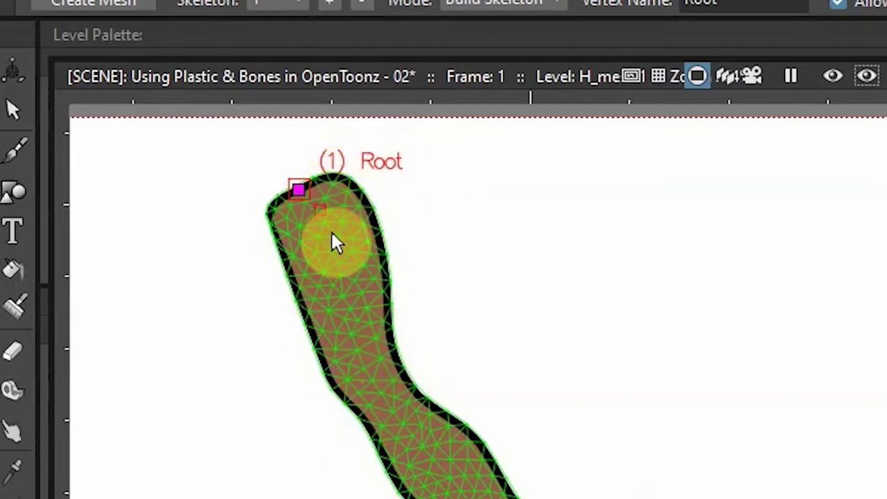
click(389, 411)
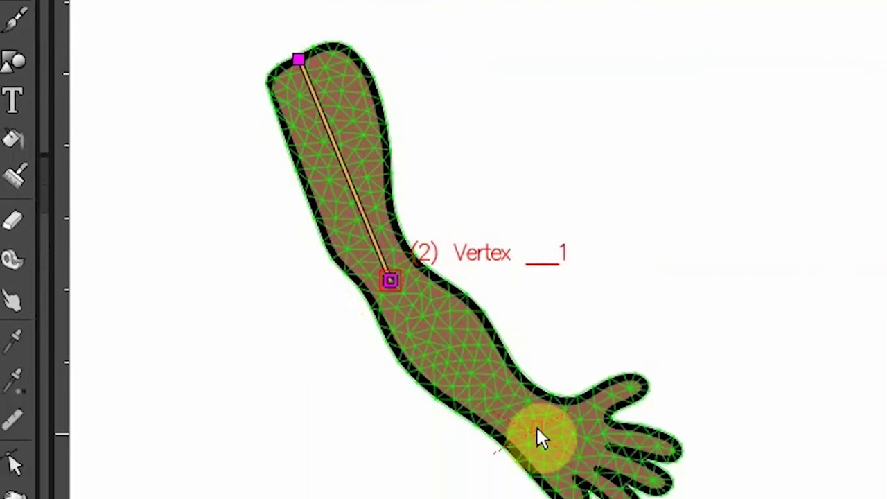
click(538, 426)
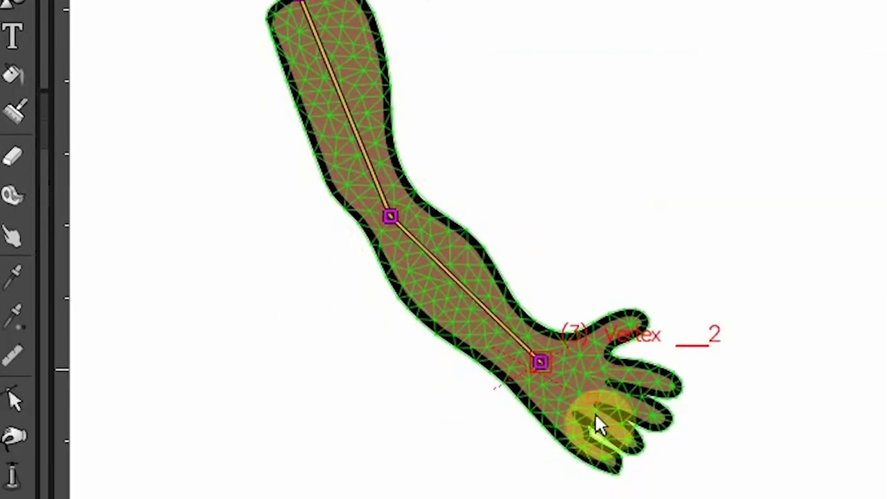
click(552, 400)
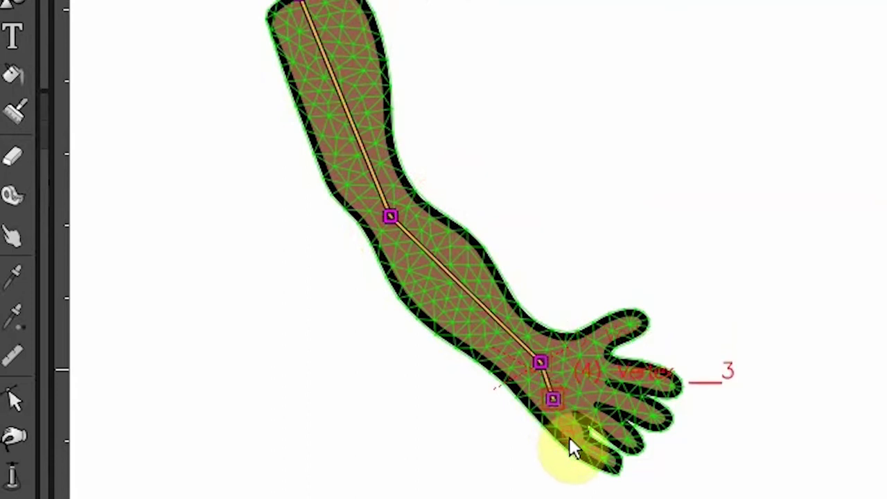
click(571, 435)
click(614, 462)
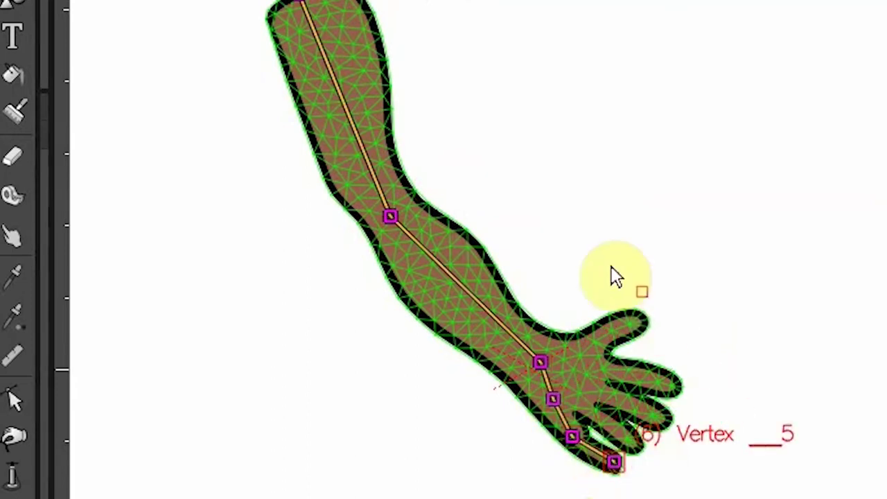
Step: Nudge the wrist vertex slightly and branch a three-vertex bone chain from it to the tip of the ring finger
click(550, 367)
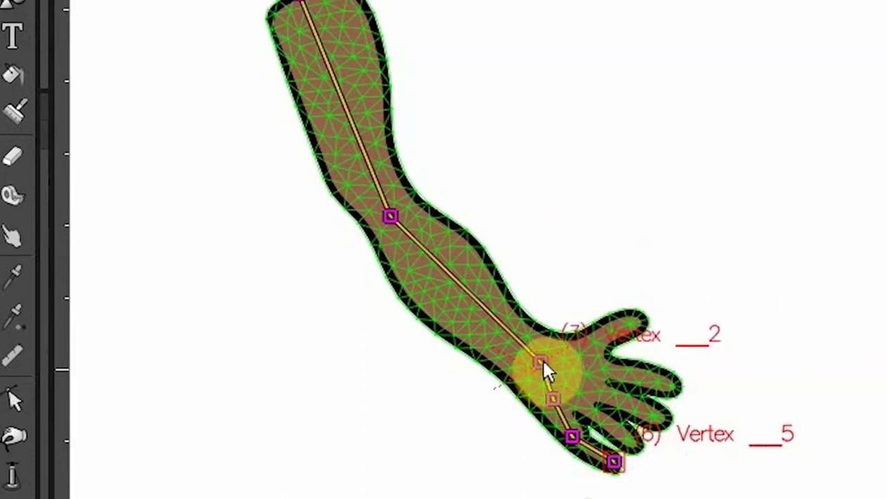
mouse_move(544, 360)
mouse_down()
mouse_move(532, 367)
mouse_move(539, 364)
mouse_up()
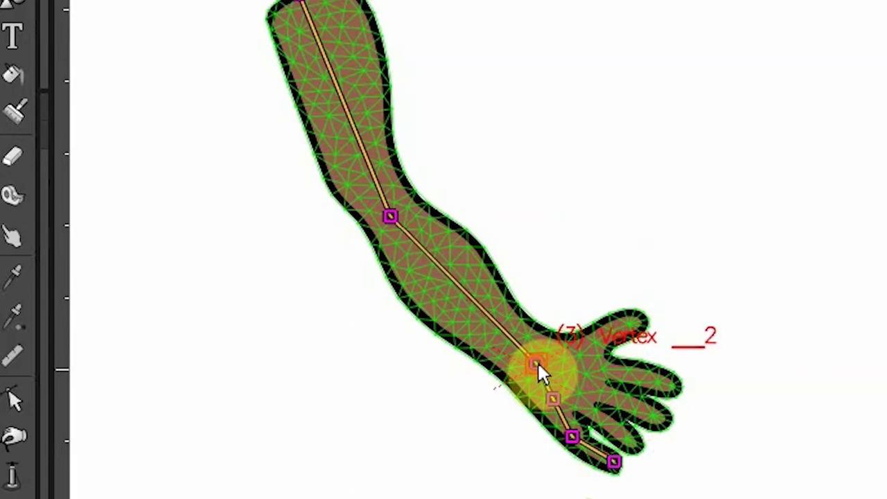
click(575, 392)
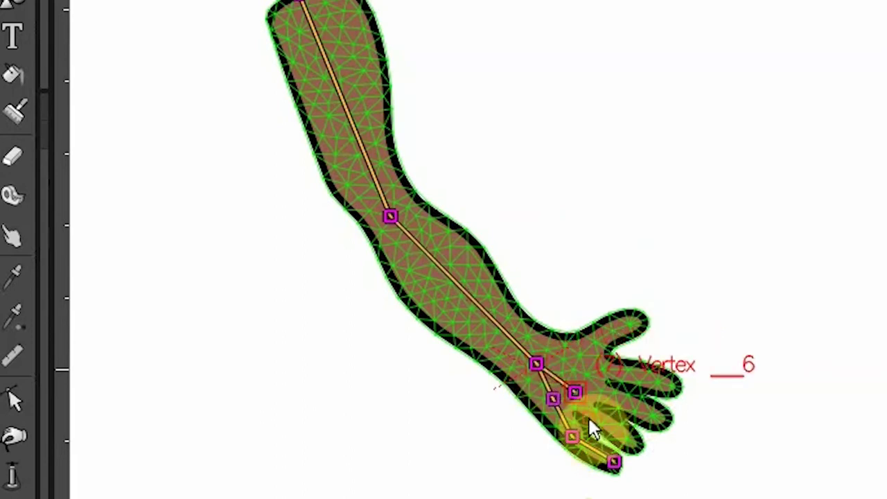
click(594, 417)
click(632, 442)
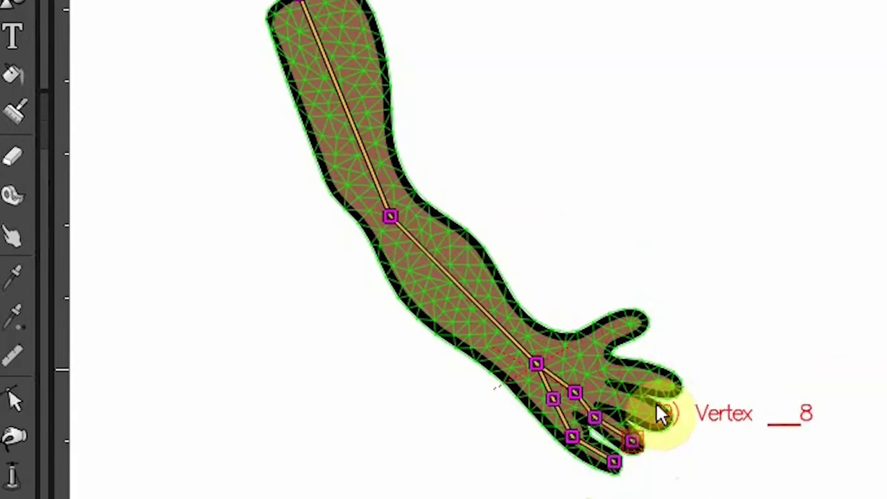
Step: Branch a three-vertex bone chain from the wrist vertex through the middle finger to its tip
click(537, 364)
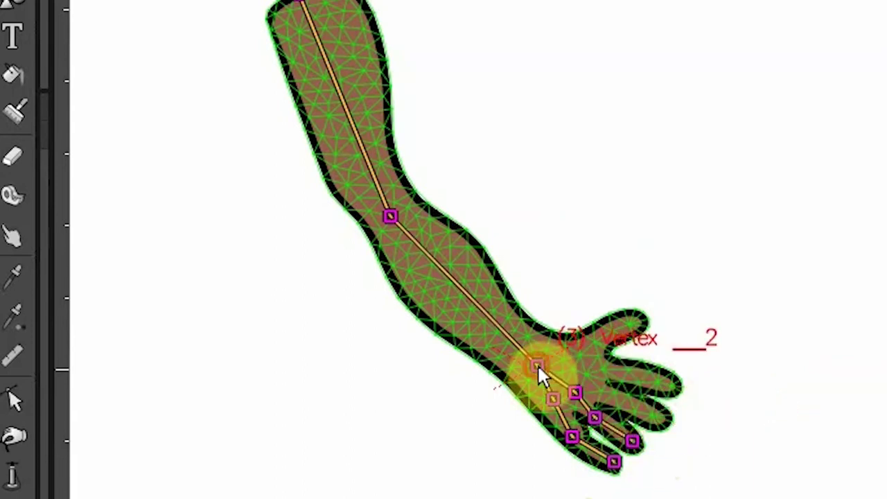
click(586, 374)
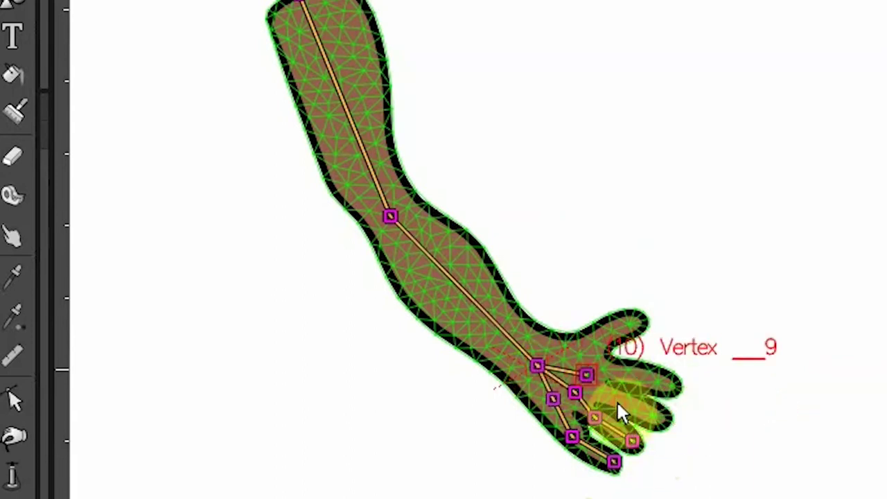
click(610, 400)
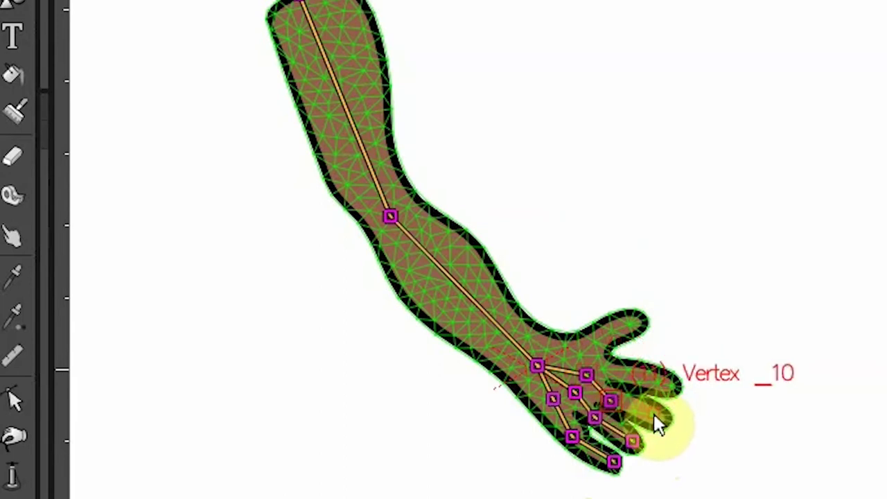
click(654, 414)
Step: Branch a three-vertex bone chain from the wrist vertex through the index finger to its tip
click(539, 362)
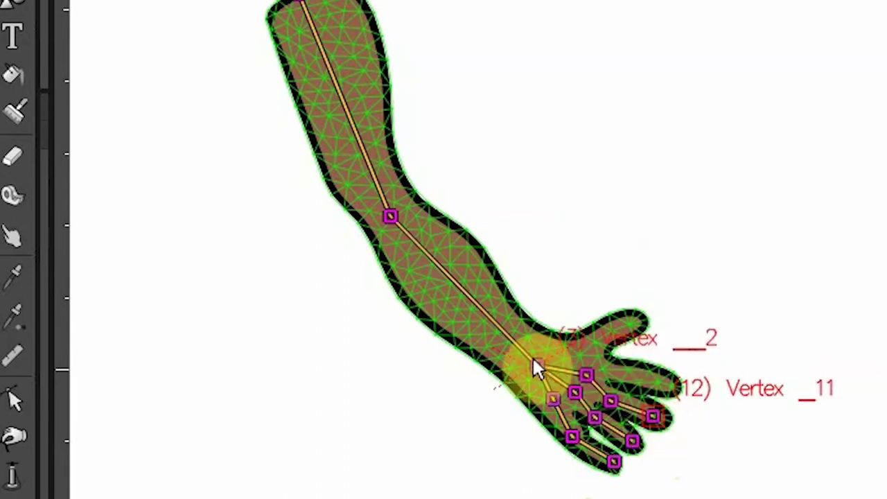
click(586, 358)
click(622, 374)
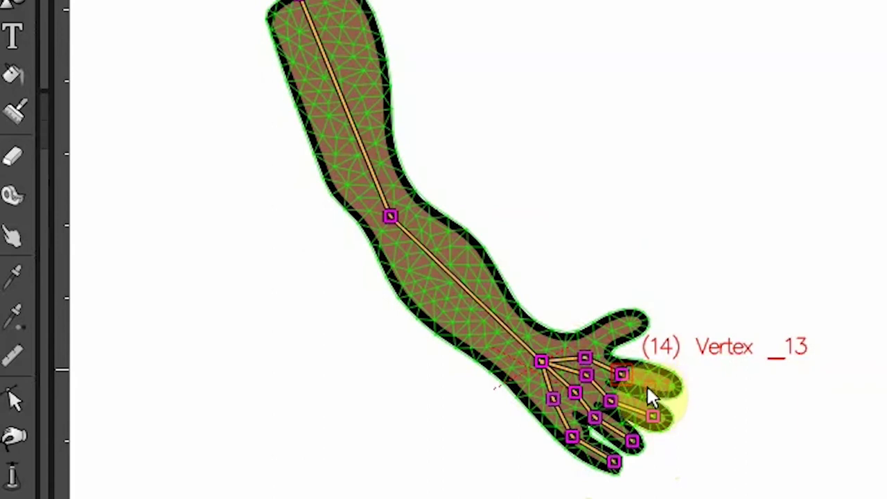
click(668, 382)
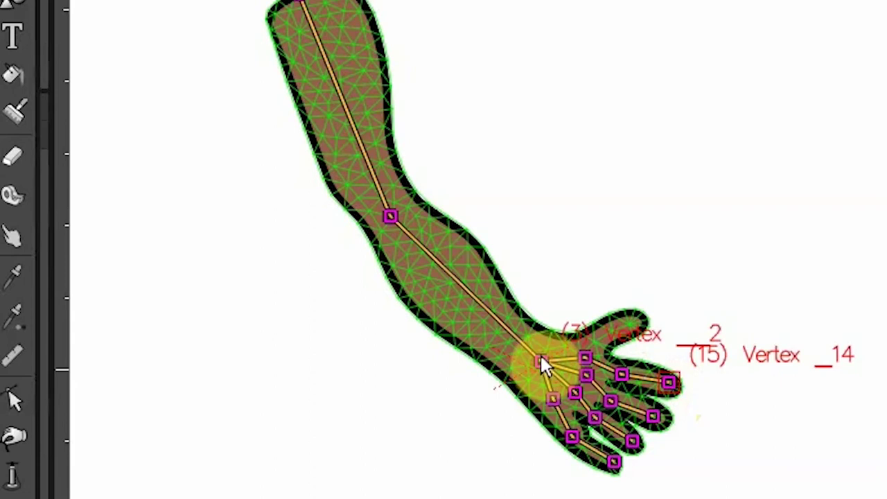
Step: Add two thumb vertices branching from the first index-finger vertex in the palm, ending at the thumb tip
click(585, 354)
click(610, 332)
click(639, 320)
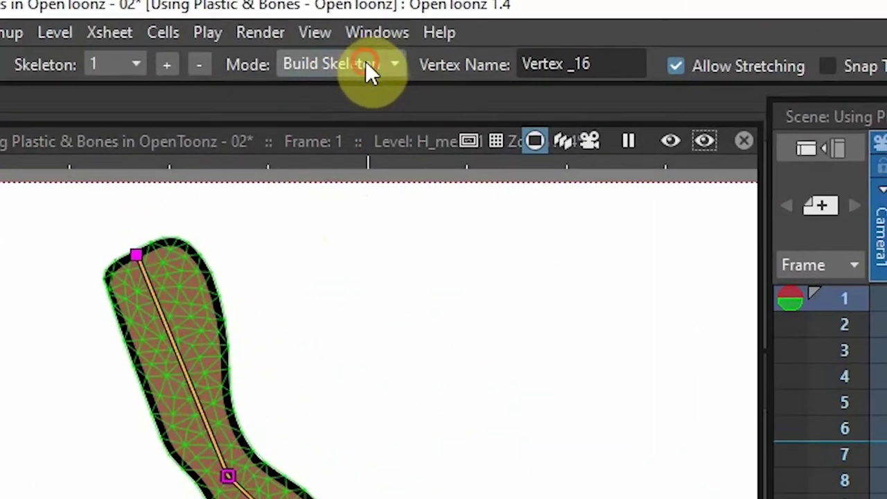
Step: Switch the Plastic tool to Animate mode and bend the forearm upward at the elbow on frame 1
click(338, 58)
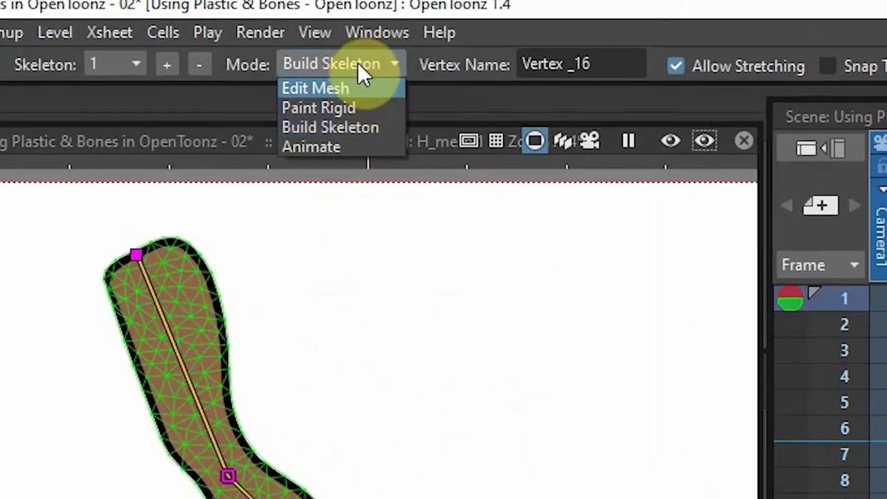
click(360, 145)
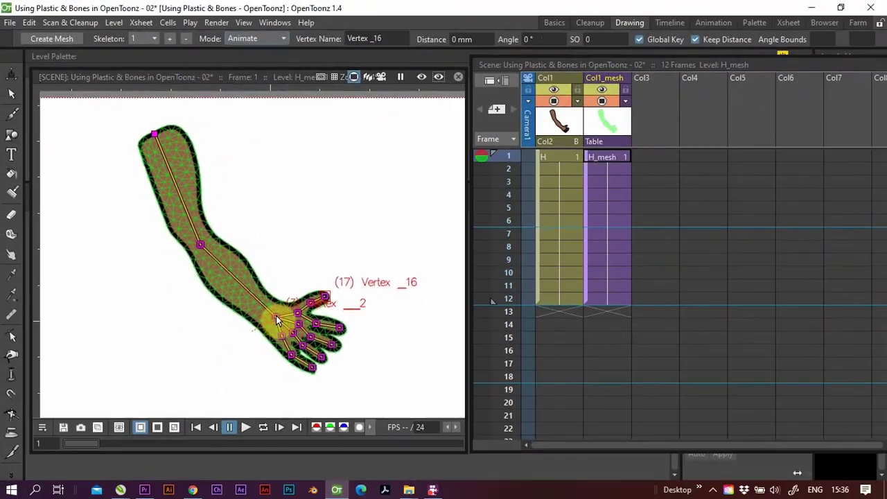
drag(276, 317, 221, 277)
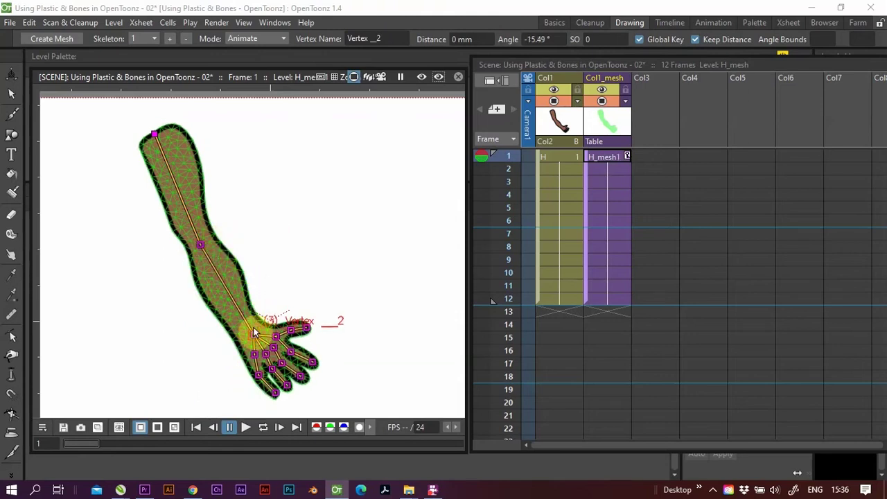
drag(255, 334, 262, 259)
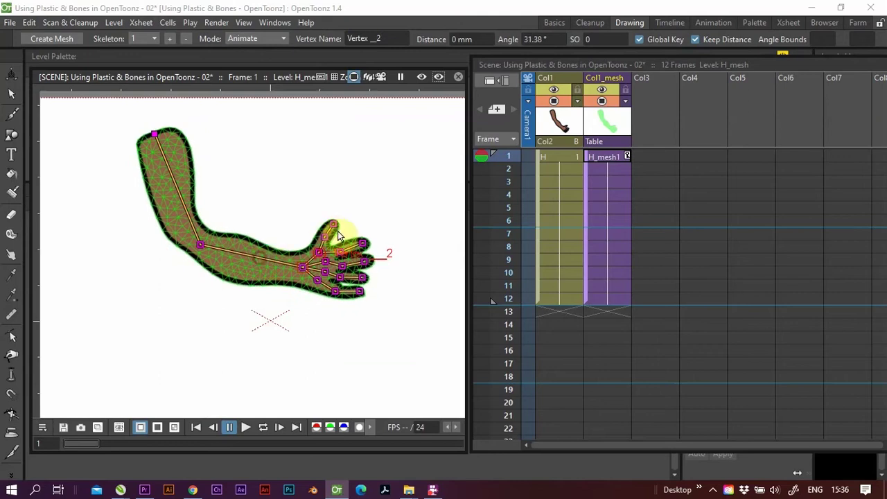
Step: Pose the index and middle fingers by rotating their fingertip vertices on frame 1
drag(363, 243, 359, 283)
key(shift+space)
key(shift+space)
key(shift+space)
drag(366, 235, 334, 219)
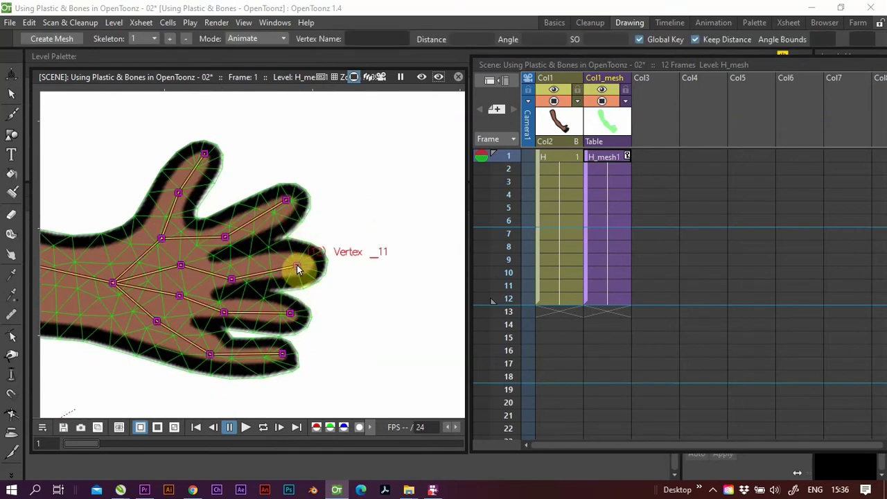
drag(297, 267, 317, 255)
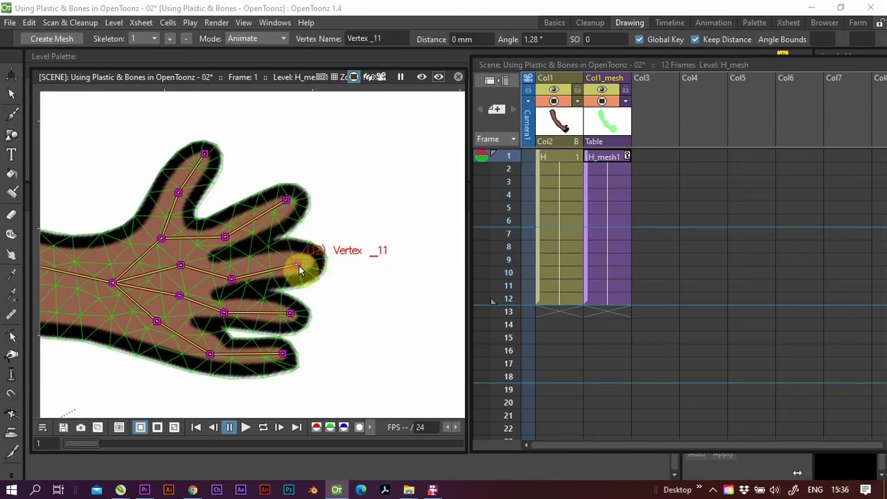
Step: Reactivate the Plastic tool with the whole arm in view and rotate the elbow and wrist vertices, bringing the wrist angle to 33.87°
key(space)
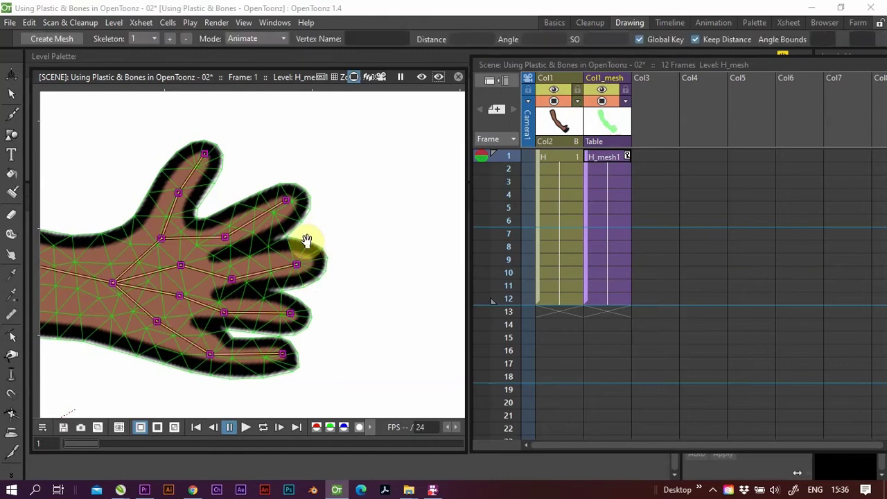
key(space)
drag(310, 234, 369, 163)
key(shift+space)
drag(358, 196, 304, 309)
key(space)
scroll(306, 260, up, 2)
scroll(333, 214, down, 1)
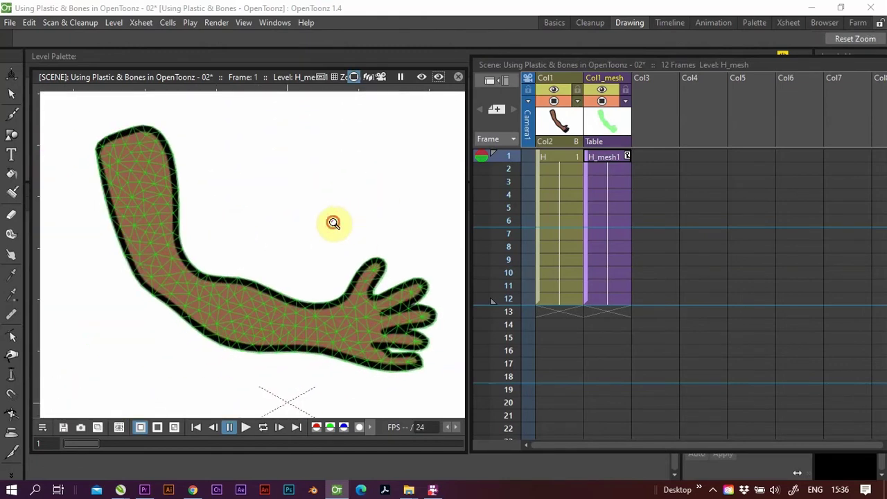
scroll(332, 220, up, 1)
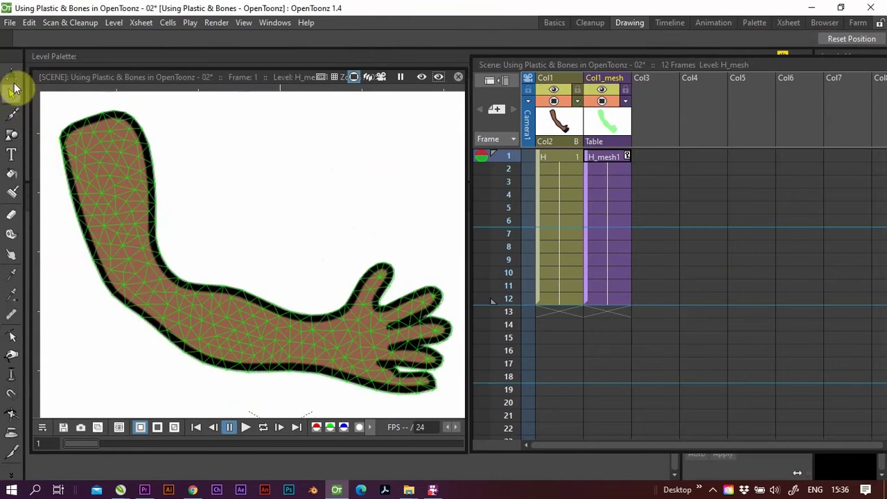
click(11, 475)
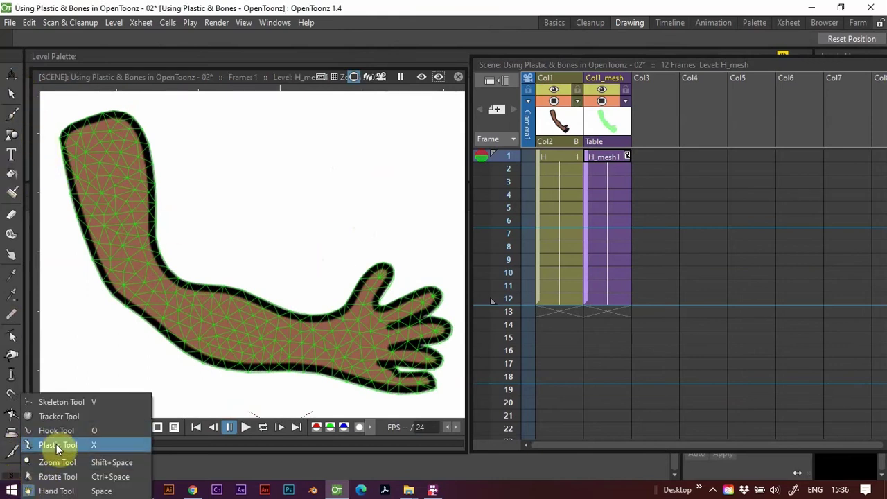
click(56, 442)
click(465, 286)
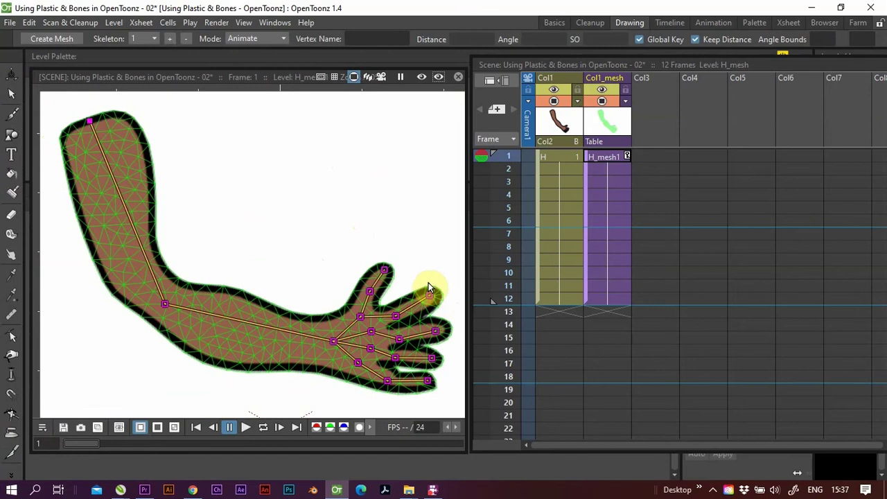
key(shift+space)
drag(239, 198, 238, 218)
click(11, 475)
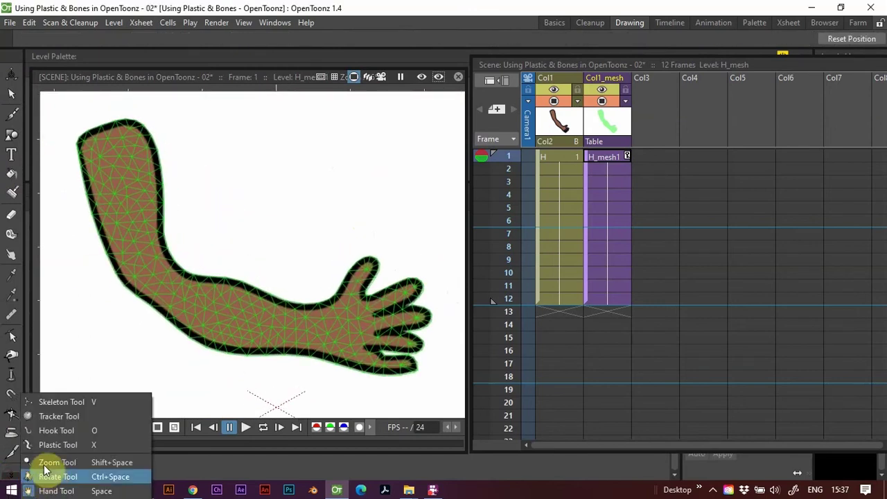
click(54, 445)
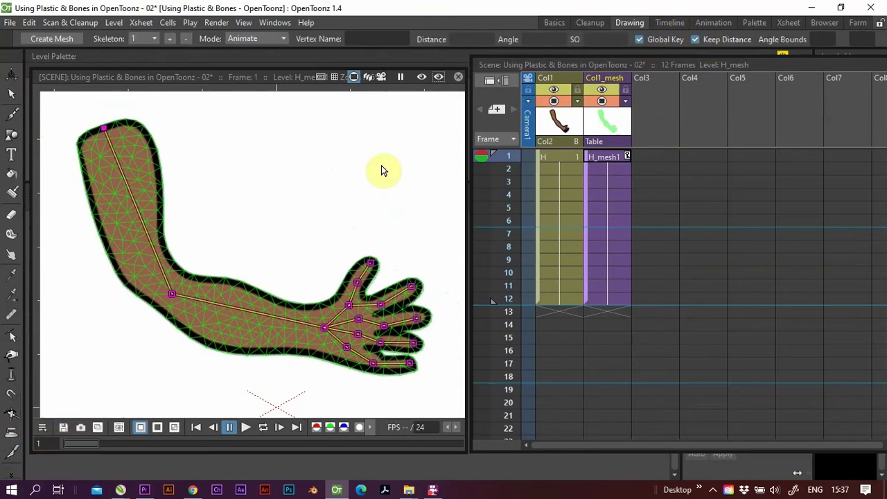
drag(174, 290, 117, 165)
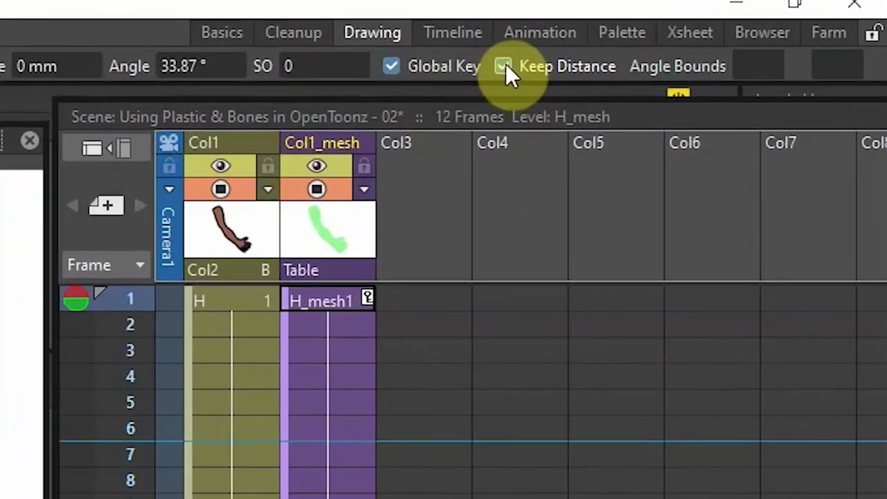
Step: Turn off Keep Distance and stretch the upper arm by moving the elbow vertex to distance 2.65 mm and angle -1.24°
click(574, 56)
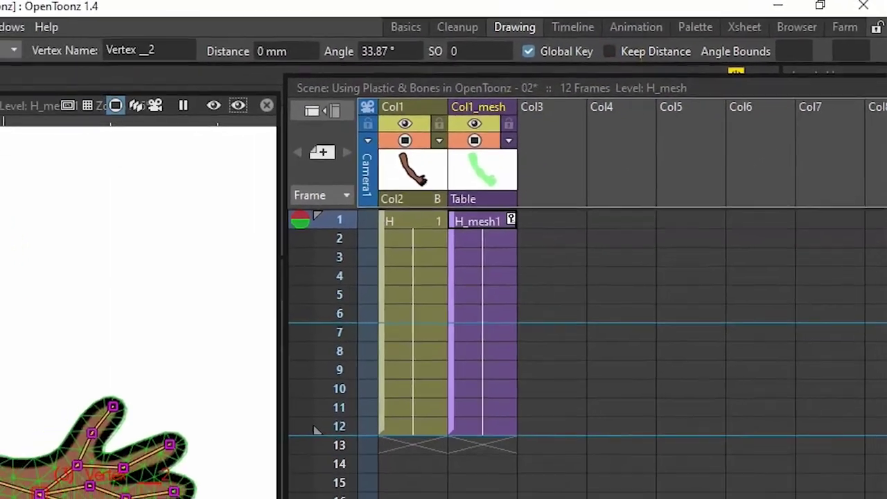
click(5, 267)
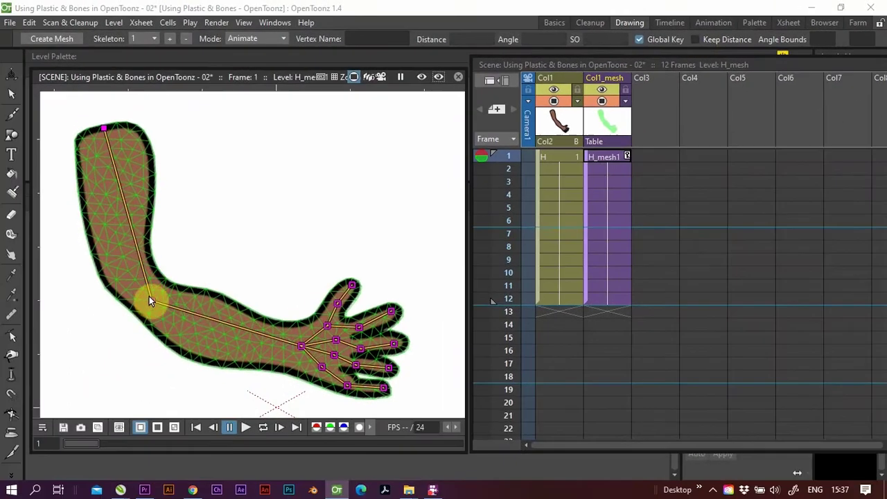
drag(149, 301, 177, 314)
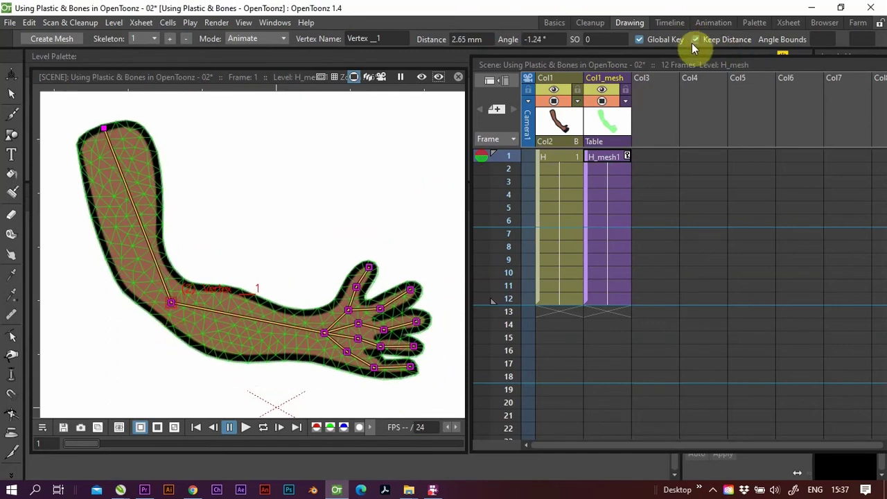
Step: Turn Keep Distance back on and, in Build Skeleton mode, insert one extra vertex just below and one just above the elbow, deleting the stray vertex
click(693, 41)
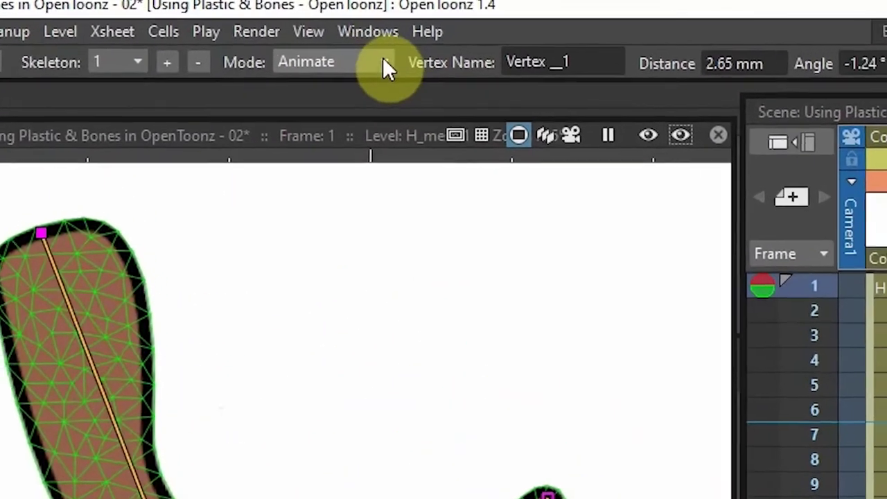
click(363, 58)
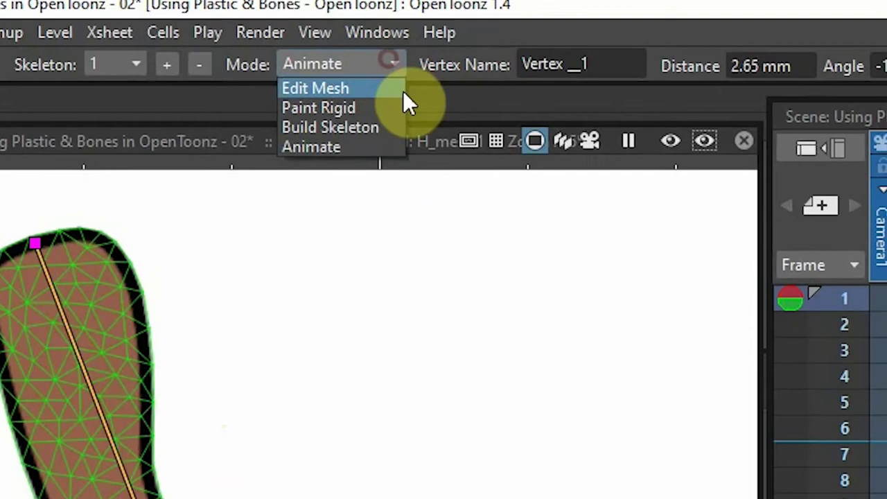
click(372, 126)
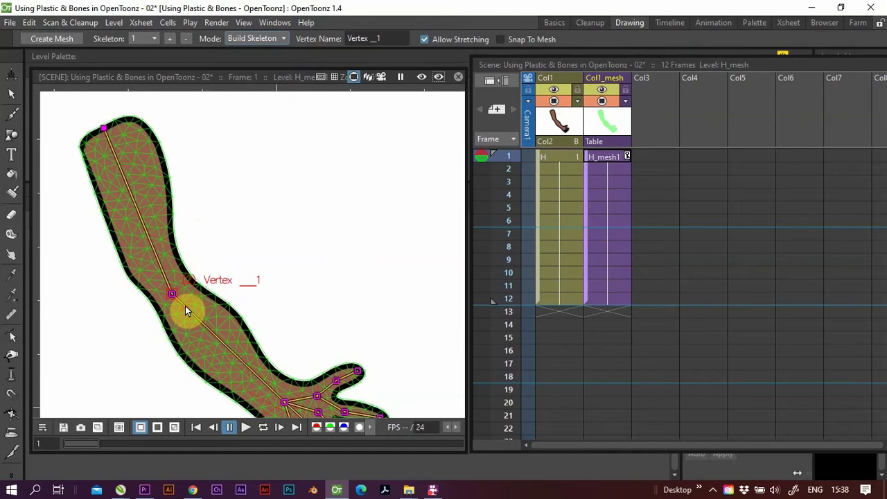
click(185, 306)
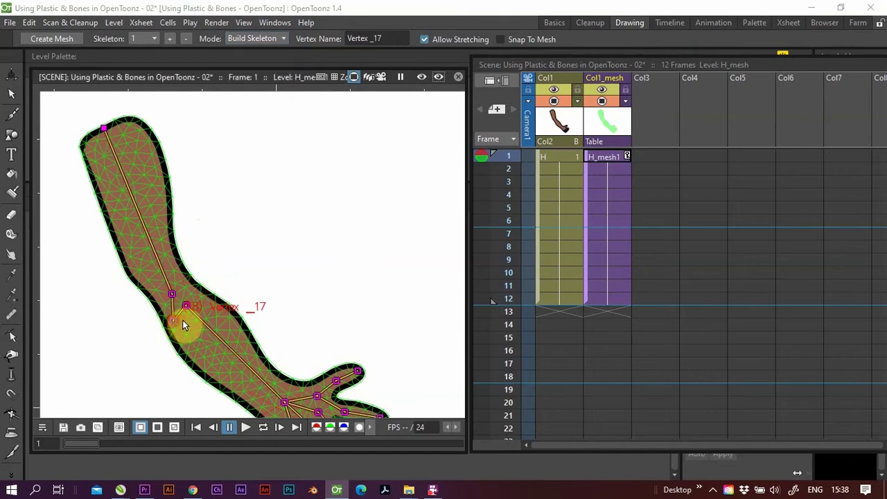
key(Delete)
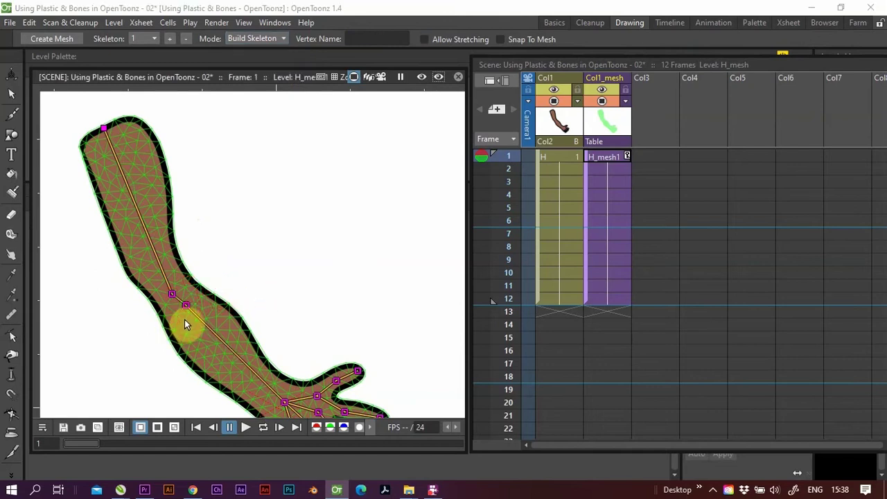
click(164, 275)
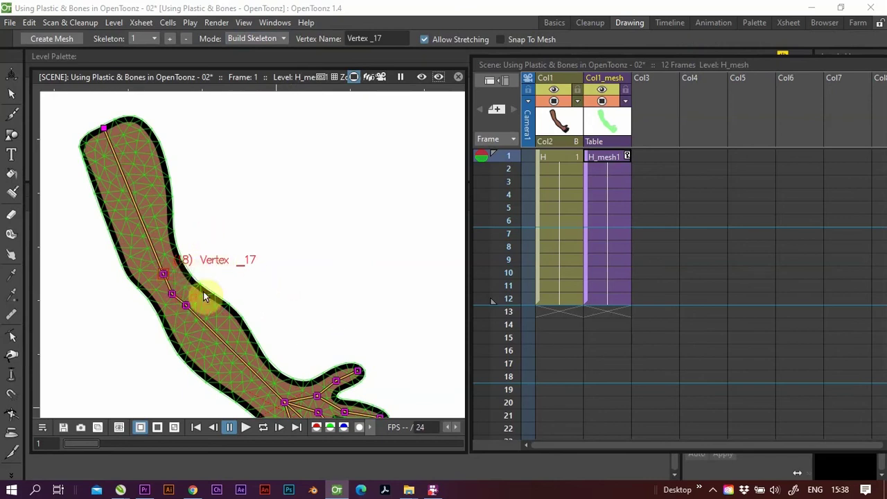
Step: Return to Animate mode and rotate the elbow vertex to an angle of -5.79° on frame 1
click(281, 40)
click(277, 80)
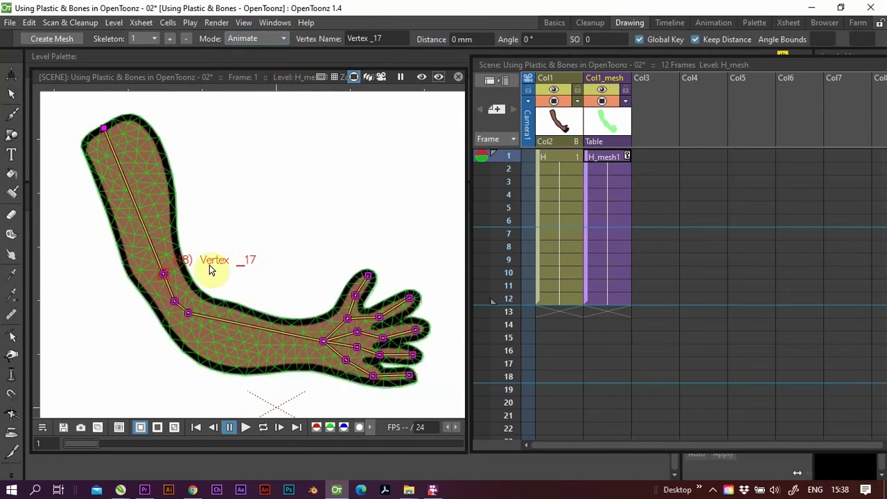
mouse_move(164, 285)
mouse_down()
mouse_move(183, 294)
mouse_move(167, 297)
mouse_move(191, 273)
mouse_move(158, 294)
mouse_move(192, 273)
mouse_move(165, 292)
mouse_move(175, 291)
mouse_up()
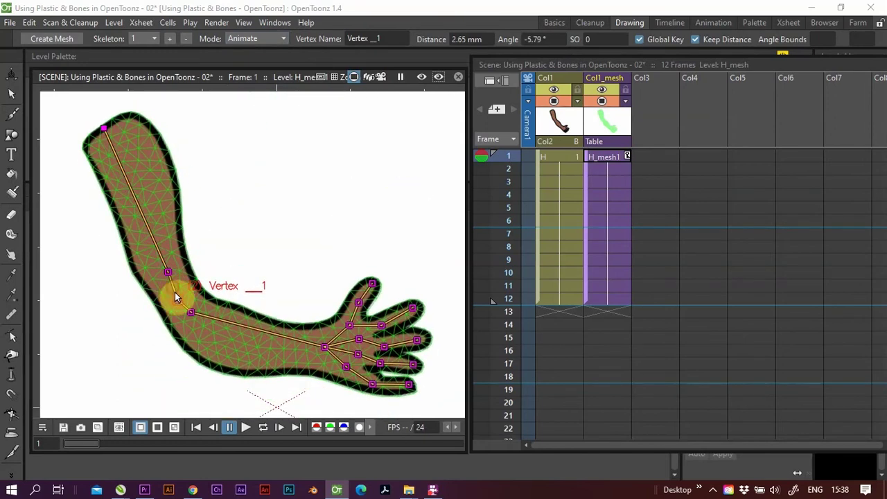
Step: Turn off Keep Distance and reposition the elbow and wrist vertices, bringing the wrist to distance -0.94 mm and angle 26.69°
click(694, 40)
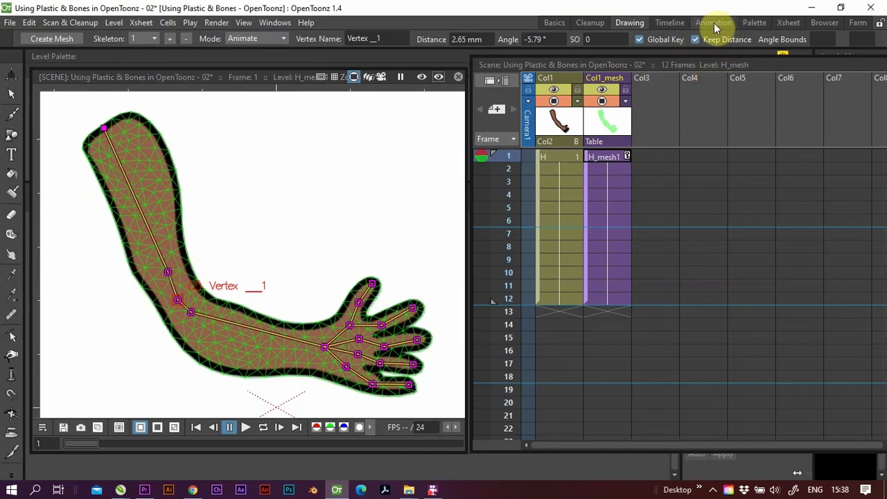
click(695, 40)
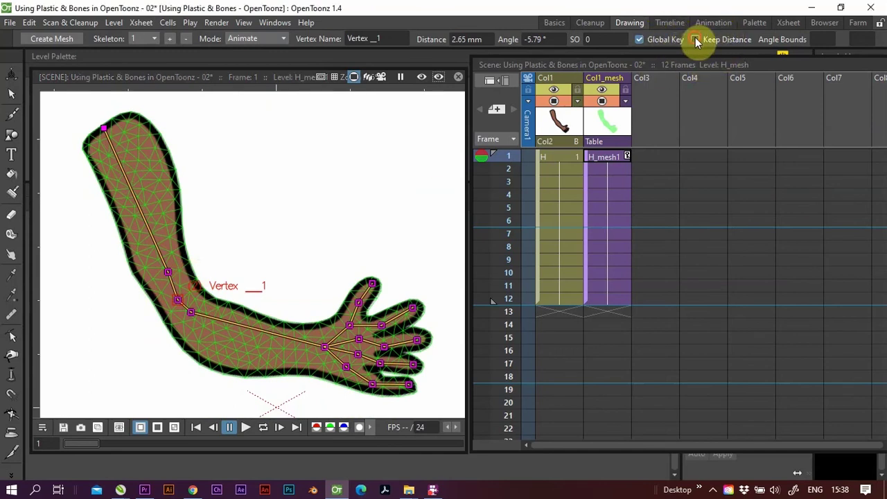
drag(167, 271, 186, 309)
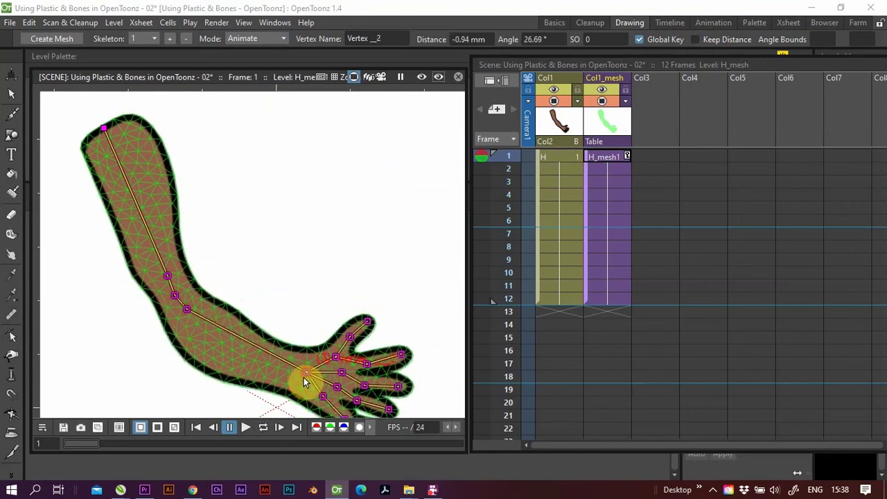